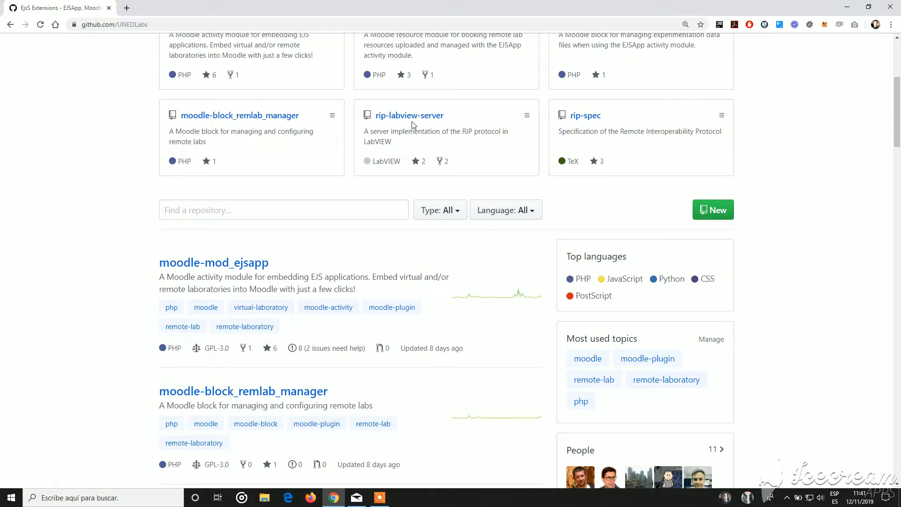
- Open the rip-labview-server repository and look through its file list down to the README
left_click(416, 117)
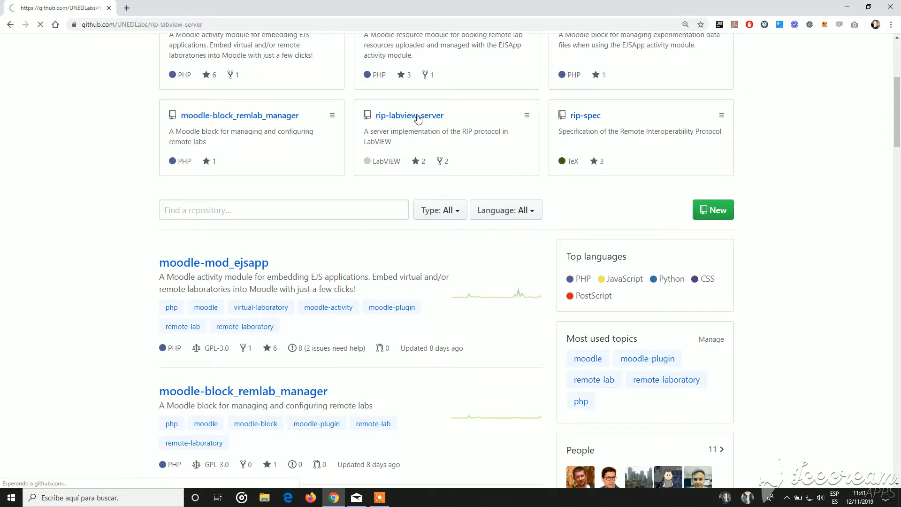
scroll(337, 172, "down", 1)
scroll(336, 172, "down", 4)
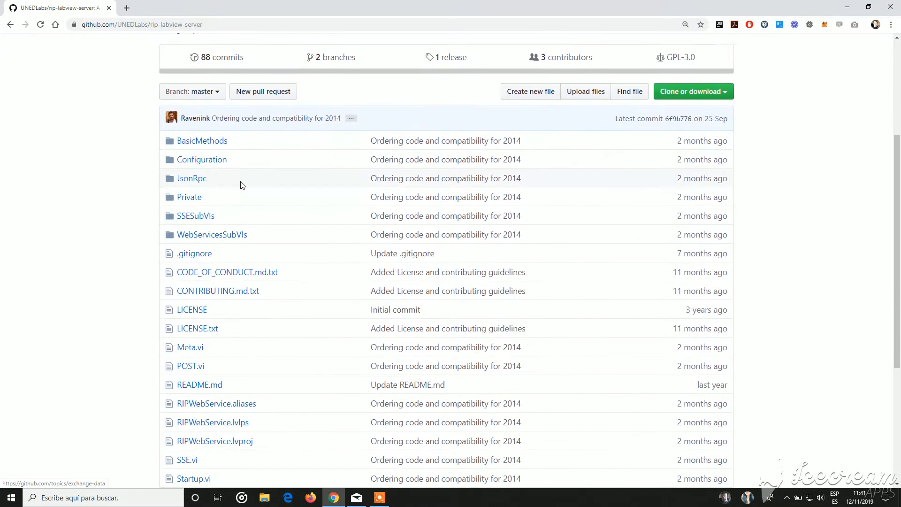
scroll(196, 386, "down", 3)
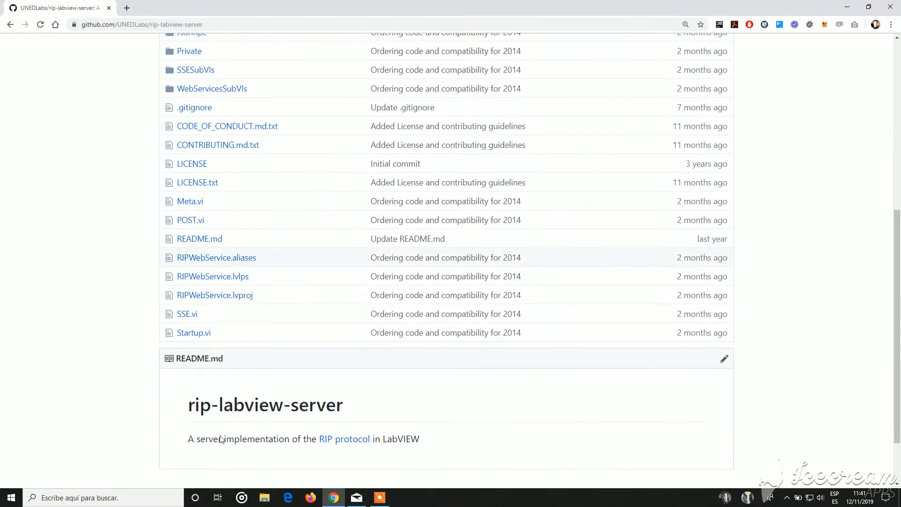
- Open the RIP protocol link from the README in a separate browser tab and switch to it
right_click(355, 440)
left_click(427, 310)
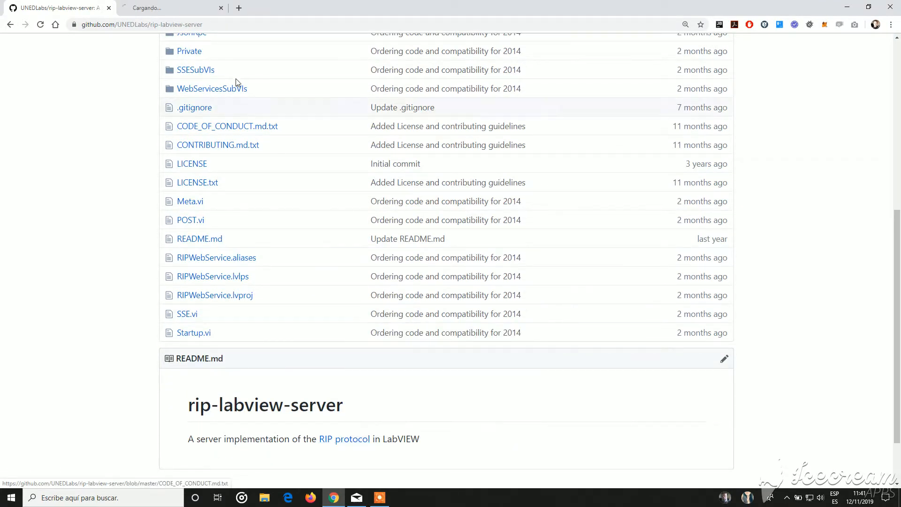
left_click(156, 13)
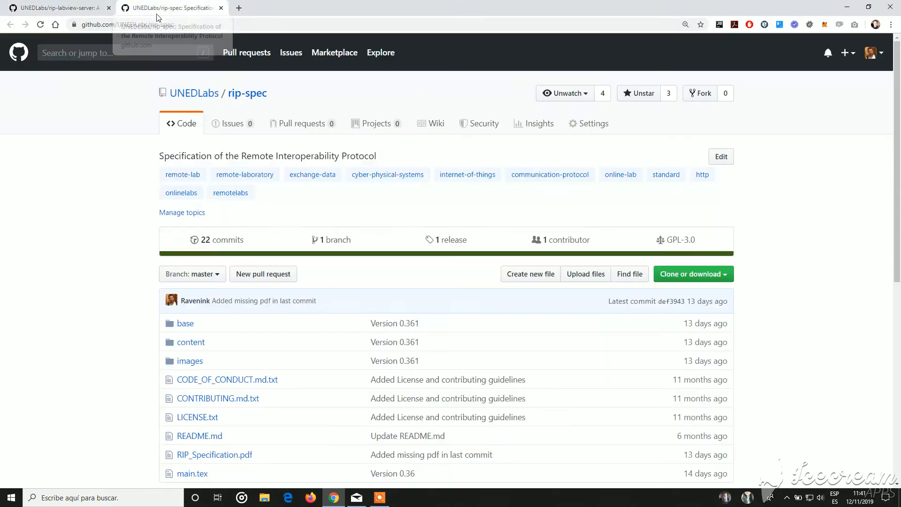
- Open RIP_Specification.pdf in the rip-spec repository and view it from the title page to the table of contents
scroll(201, 151, "down", 3)
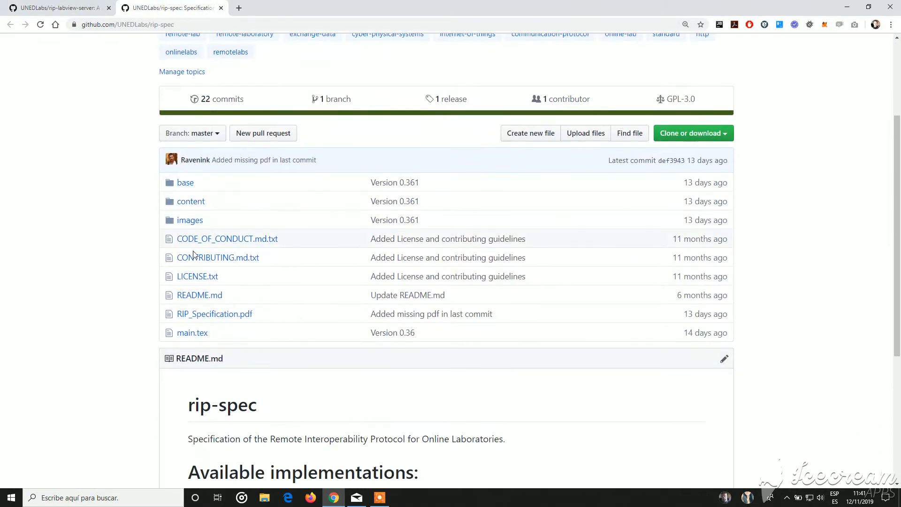
left_click(242, 318)
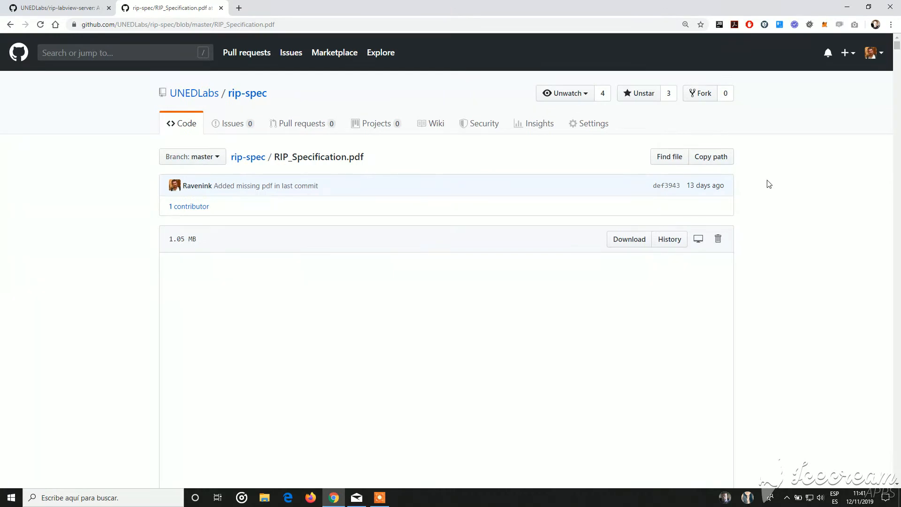
scroll(767, 184, "down", 6)
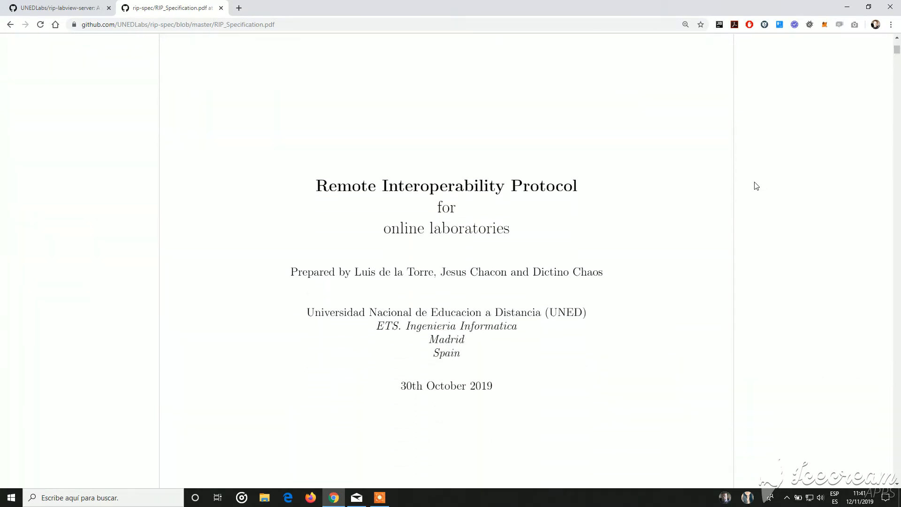
scroll(565, 215, "down", 10)
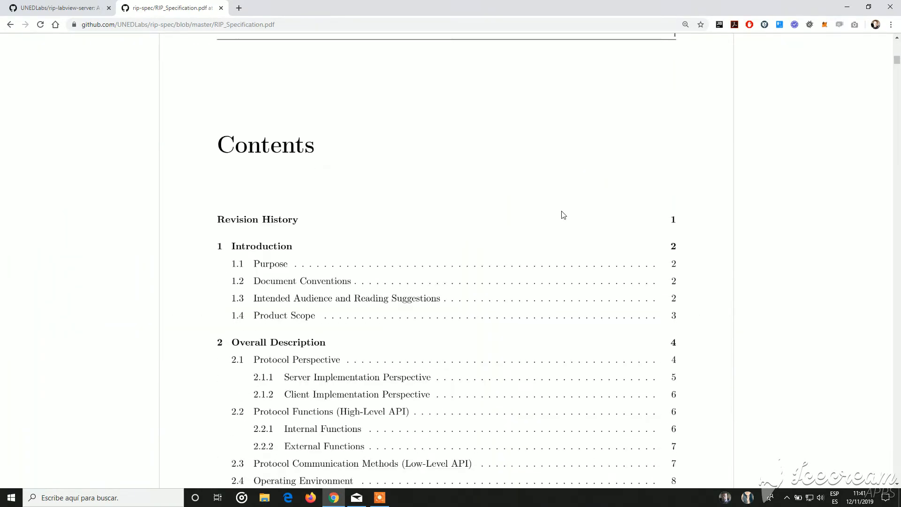
- Return to the rip-labview-server repository page and download the repository as a ZIP file
left_click(12, 5)
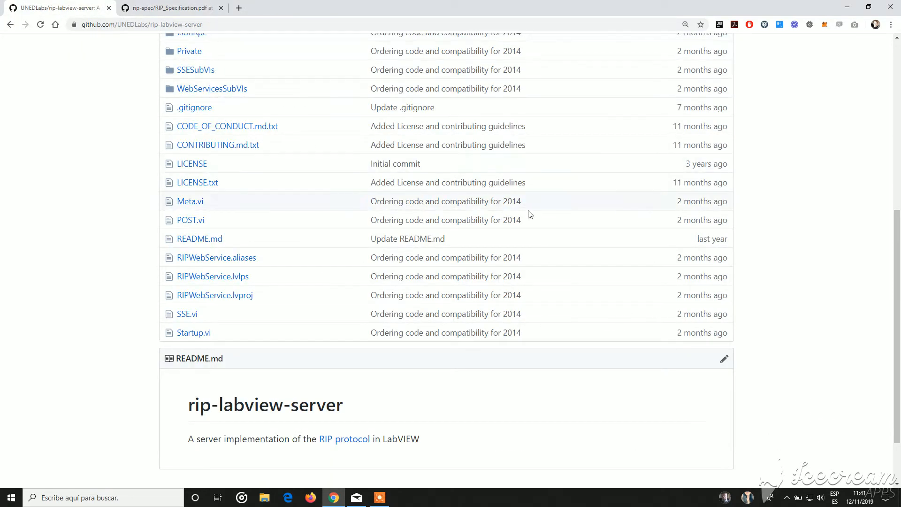
scroll(530, 215, "up", 6)
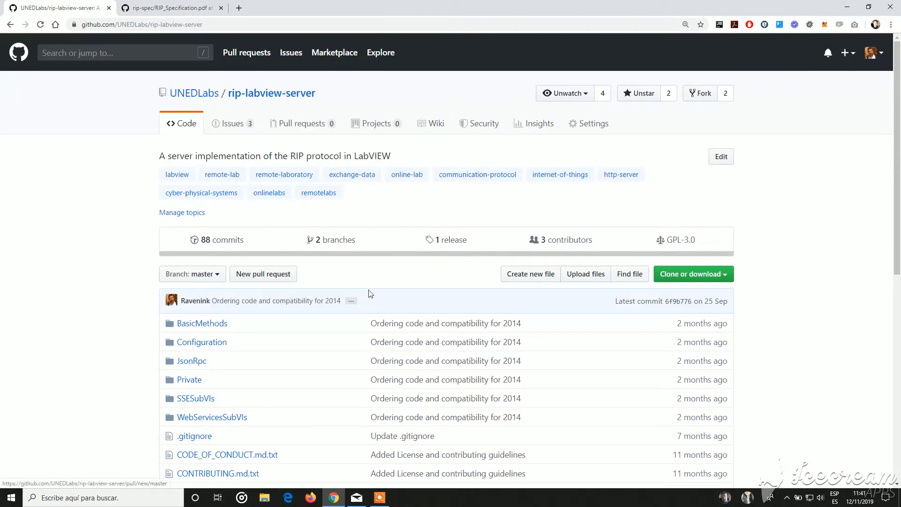
left_click(682, 280)
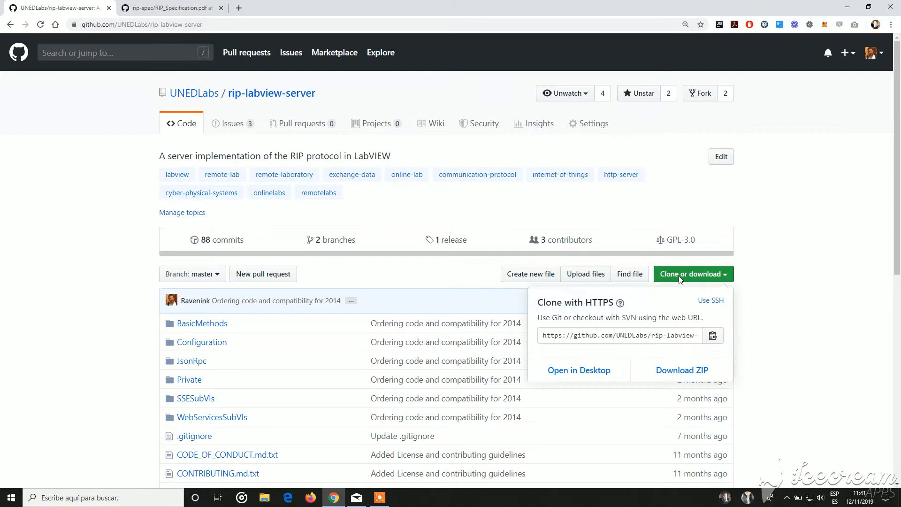
left_click(682, 369)
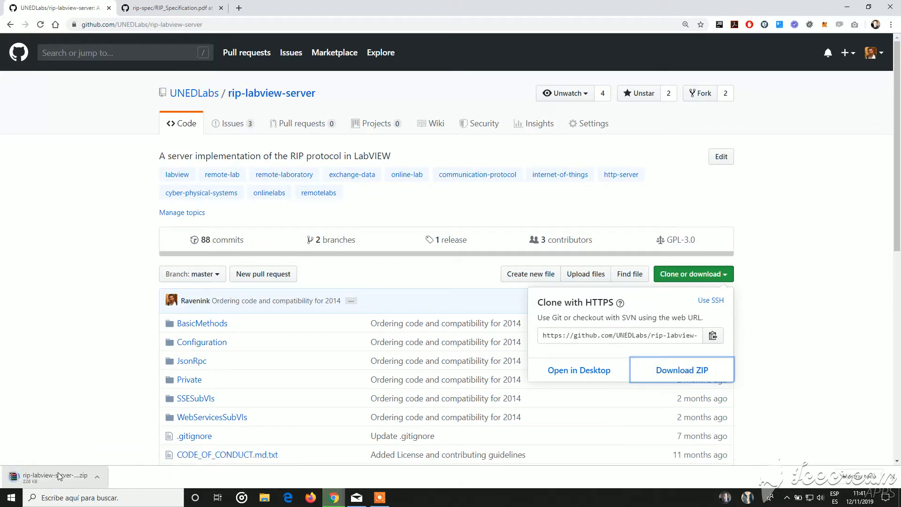
- Show the downloaded rip-labview-server-master.zip in its folder and extract it in place
right_click(58, 475)
left_click(91, 449)
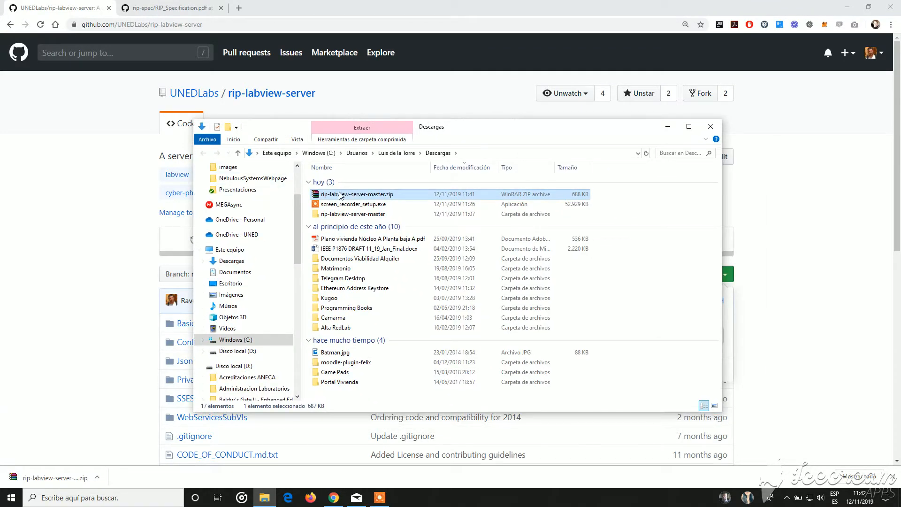
right_click(340, 194)
left_click(371, 229)
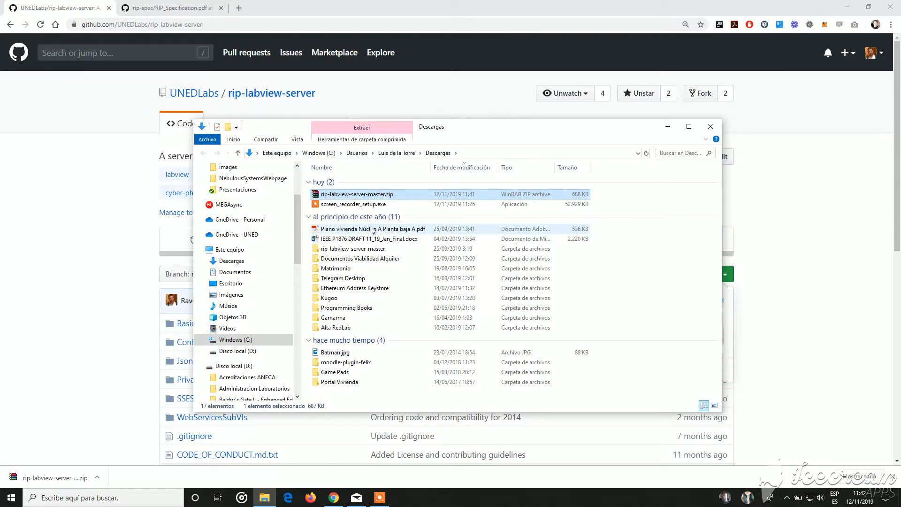
- Open JiLTestOK.vi from the Private subfolder of the extracted rip-labview-server-master folder
double_click(350, 249)
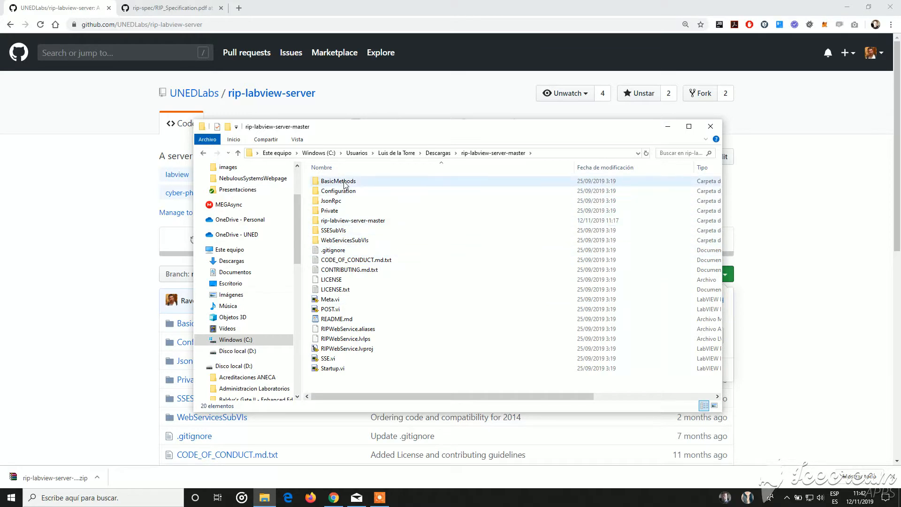
double_click(334, 211)
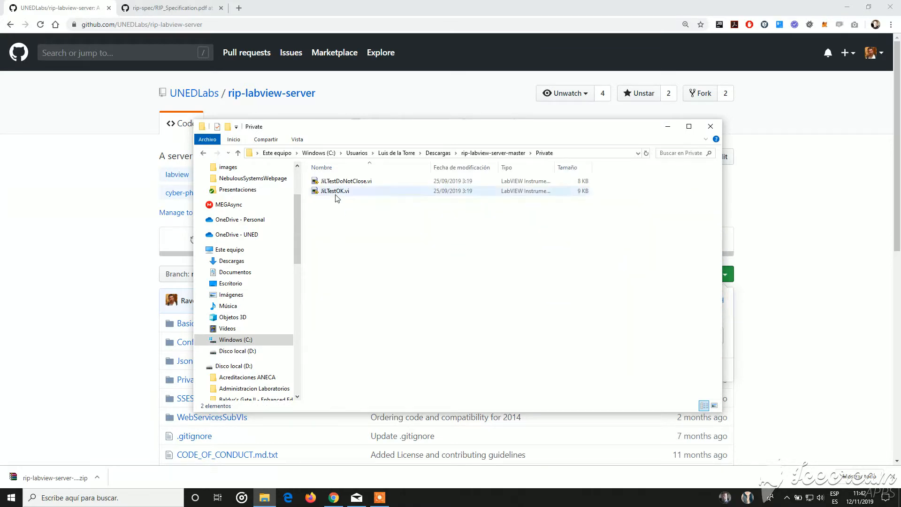
left_click(333, 182)
left_click(332, 191)
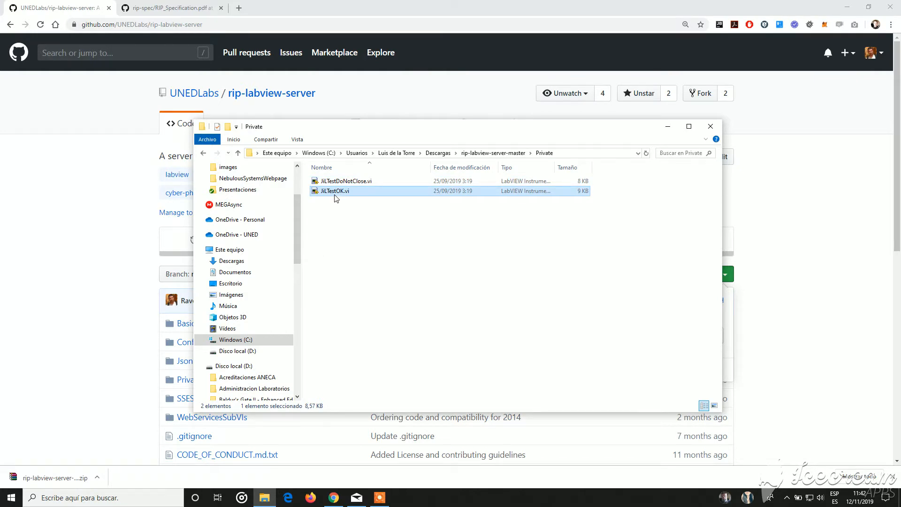
double_click(336, 191)
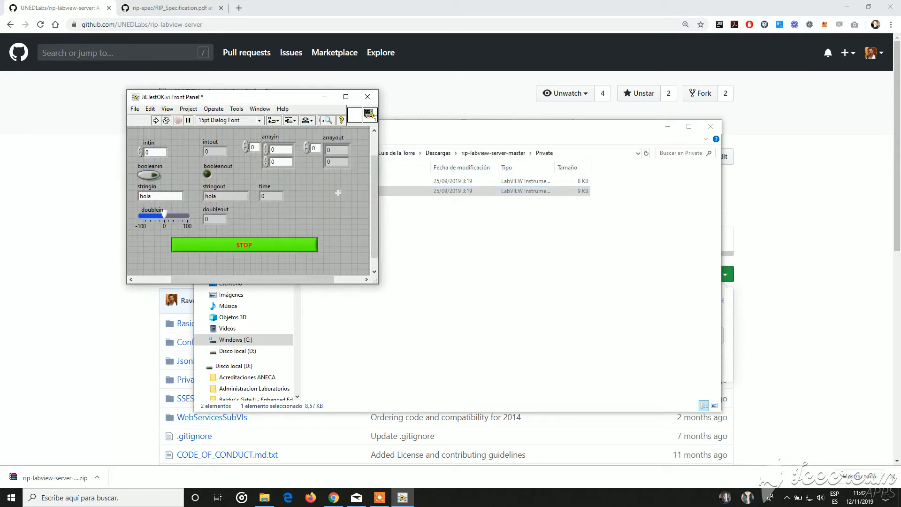
- Show the block diagram of JiLTestOK.vi and arrange its window beside the front panel so both can be seen
key("ctrl+e")
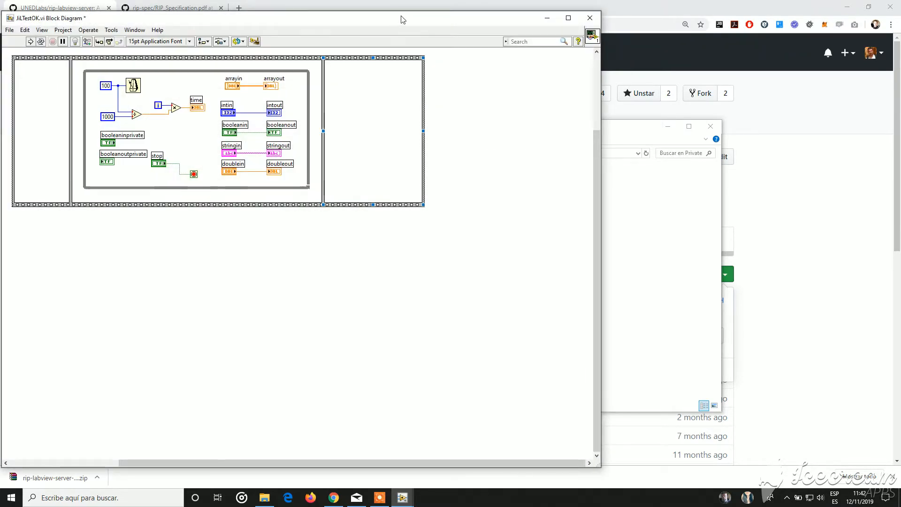
left_click_drag(500, 38, 673, 45)
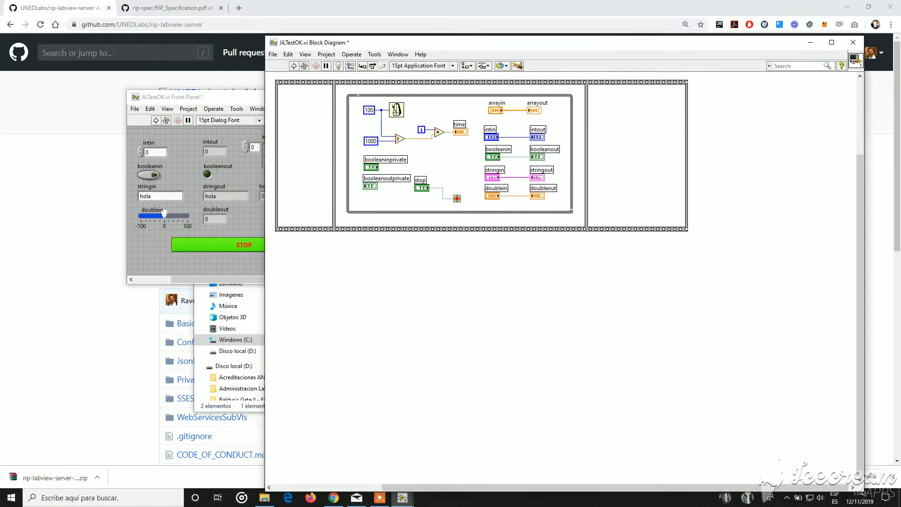
left_click_drag(245, 101, 171, 201)
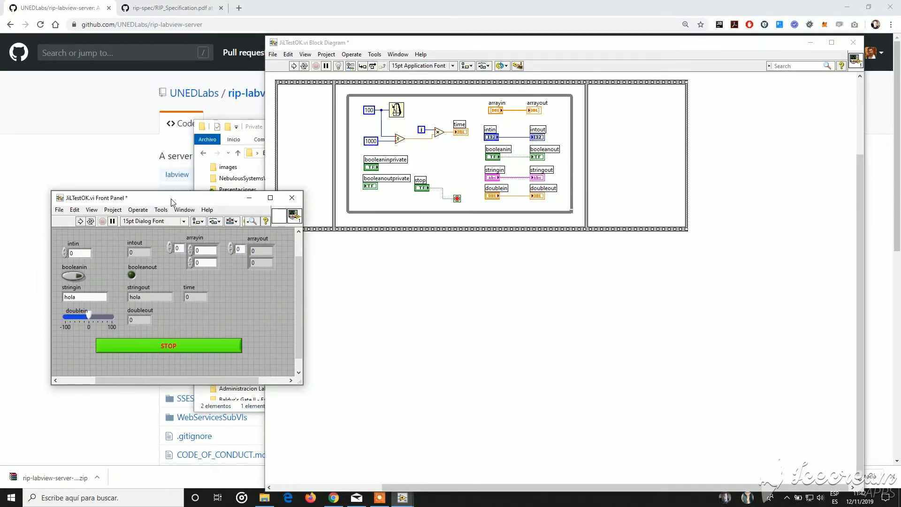
- Examine the front panel's input controls, output indicators and stop button in JiLTestOK.vi
left_click(71, 253)
left_click(135, 242)
left_click(84, 275)
left_click(72, 288)
left_click(198, 289)
left_click(78, 311)
left_click(170, 351)
- Close JiLTestOK.vi without saving its changes and switch back to File Explorer
left_click(292, 197)
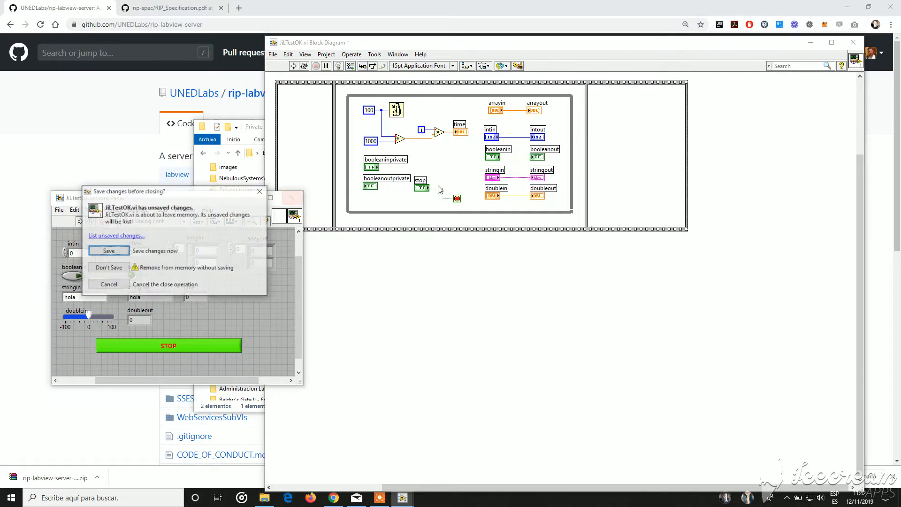
left_click(121, 271)
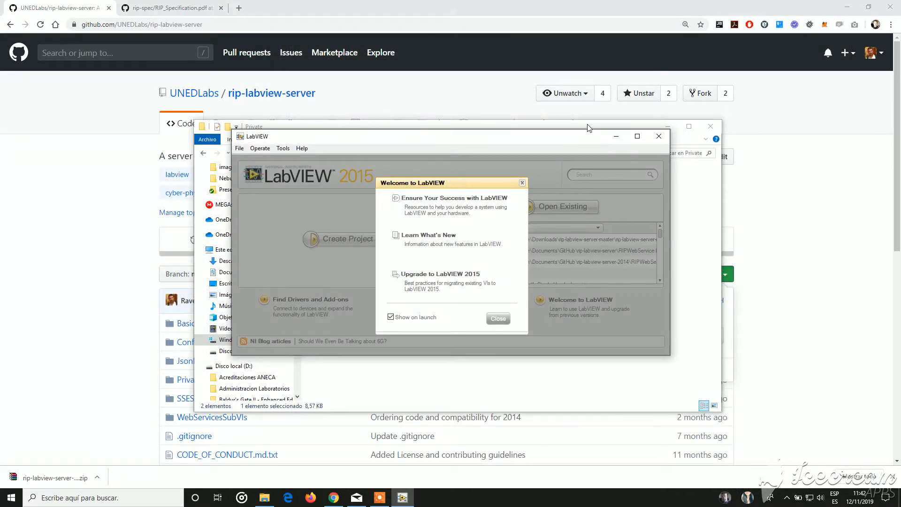
left_click(587, 128)
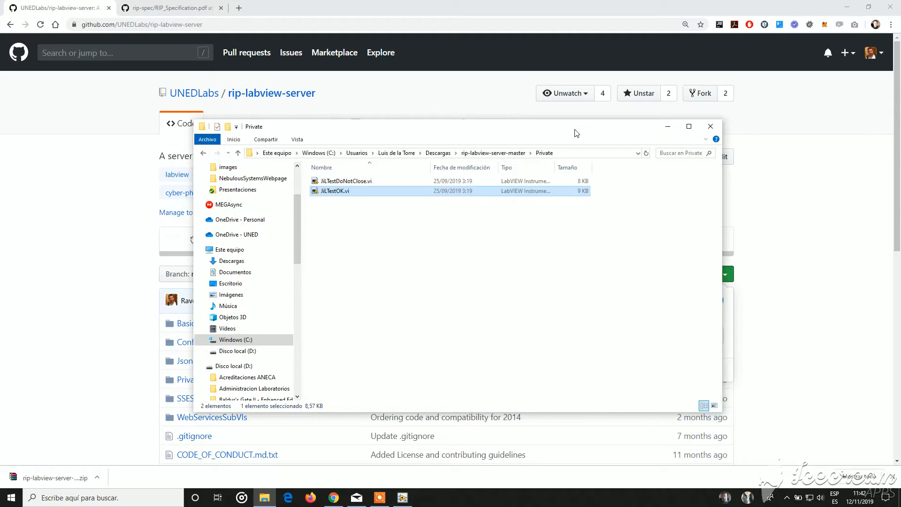
- Go back to the rip-labview-server-master folder and open the RIPWebService.lvproj project in LabVIEW
left_click(469, 153)
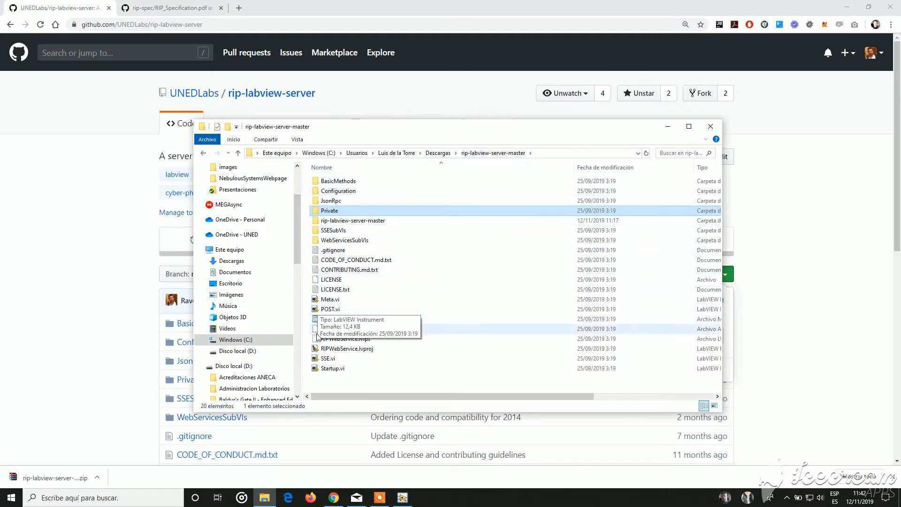
left_click(342, 350)
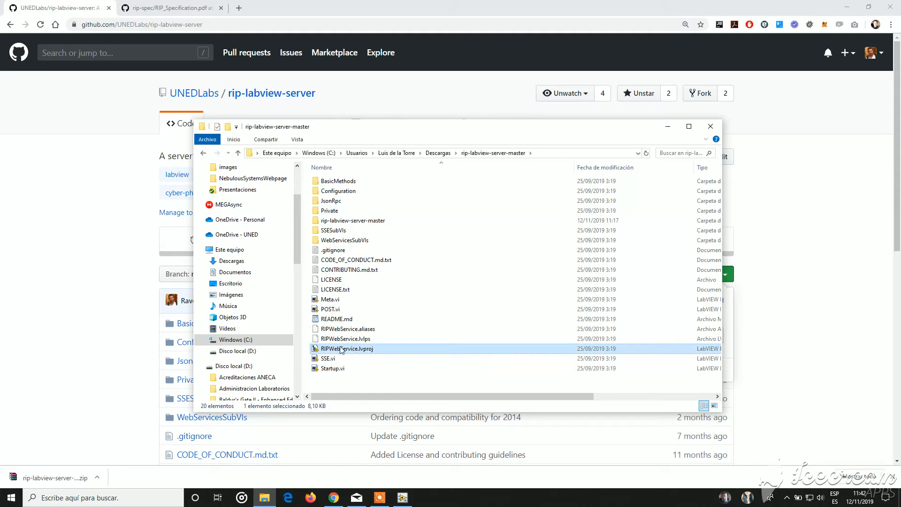
double_click(331, 349)
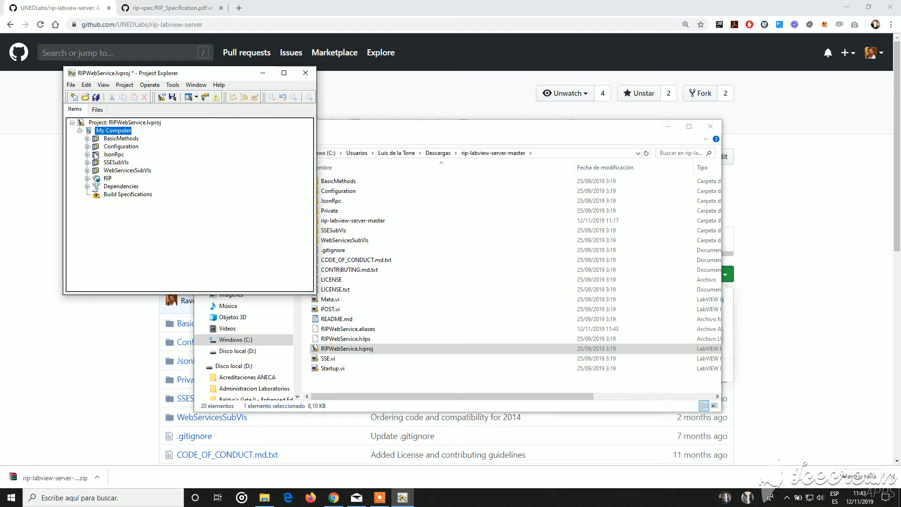
- Expand the RIP web service and its Private Content in the project tree, and select JiLTestOK.vi
left_click(107, 179)
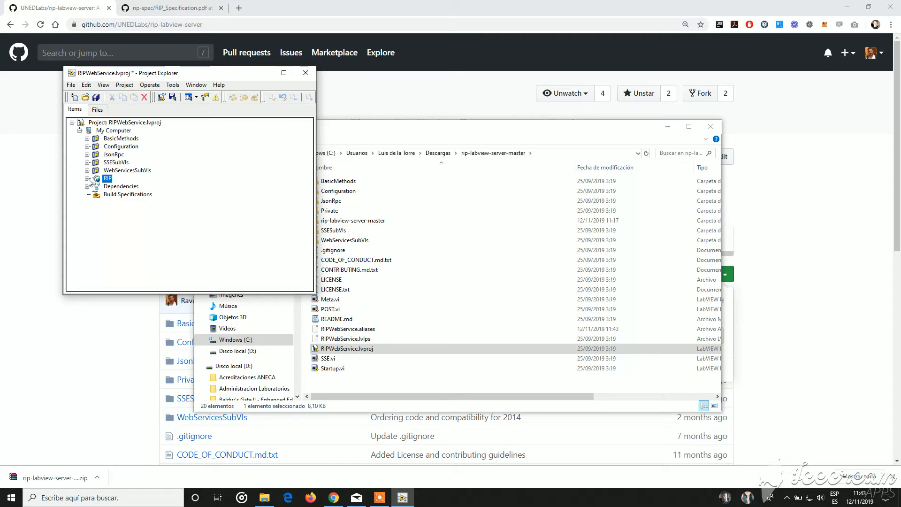
left_click(87, 178)
left_click(117, 188)
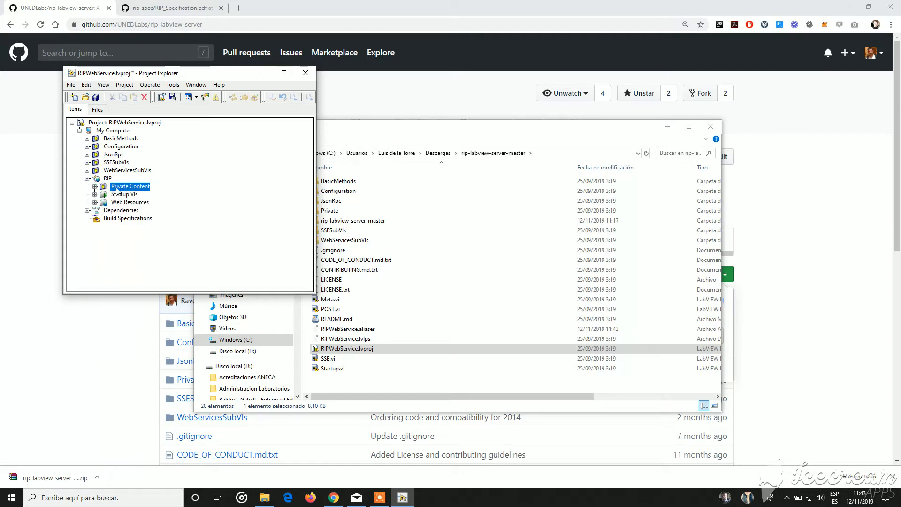
left_click(94, 186)
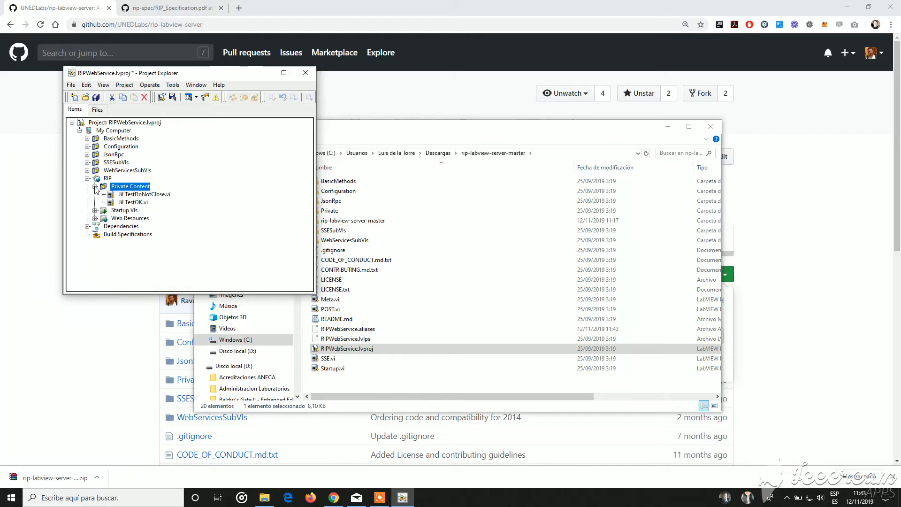
left_click(122, 194)
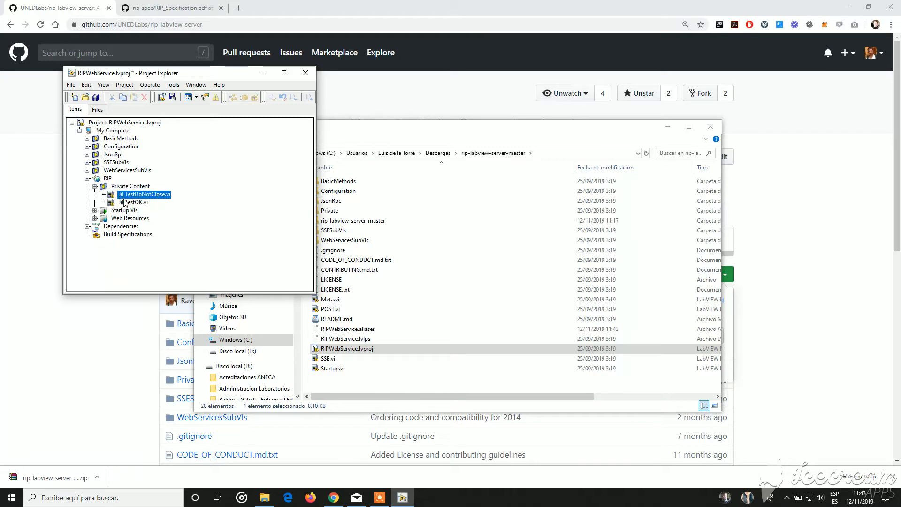
left_click(125, 202)
- Locate JiLTestOK.vi in the Private folder in File Explorer, then return to the rip-labview-server-master folder
left_click(331, 231)
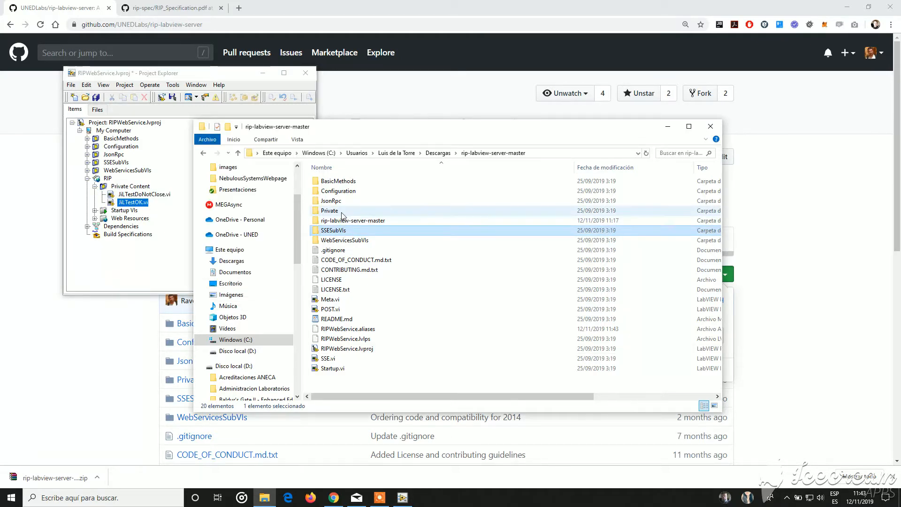
double_click(340, 211)
left_click(337, 191)
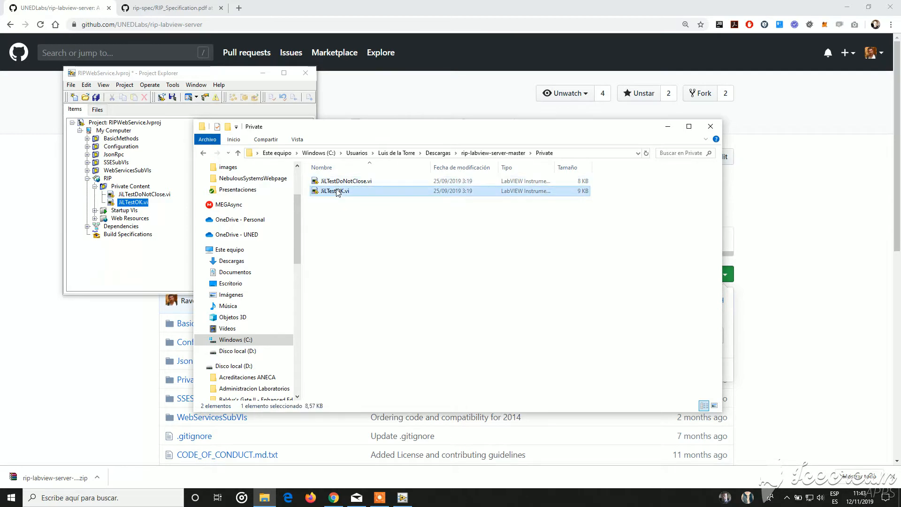
left_click(493, 152)
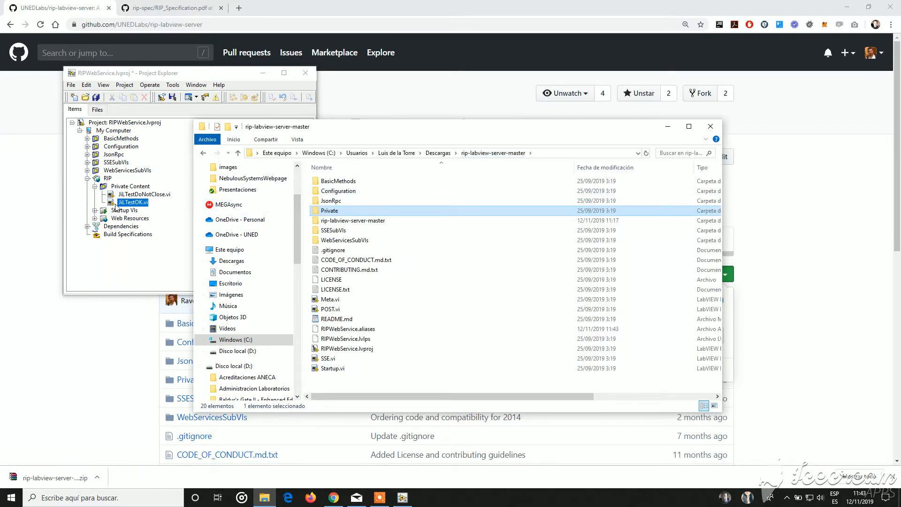
- Collapse the RIP web service's Private Content, publish RIP to the Application Web Server, and minimize the Project Explorer
left_click(95, 187)
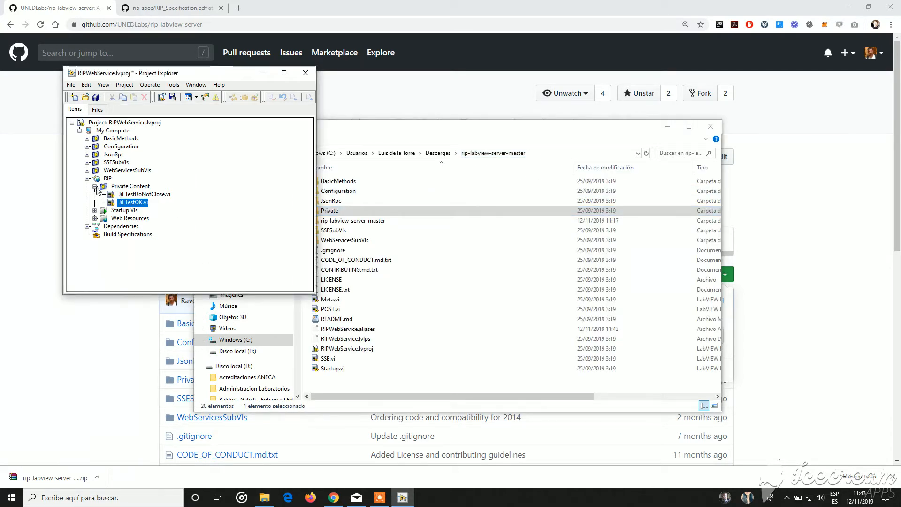
left_click(95, 187)
left_click(104, 178)
right_click(104, 179)
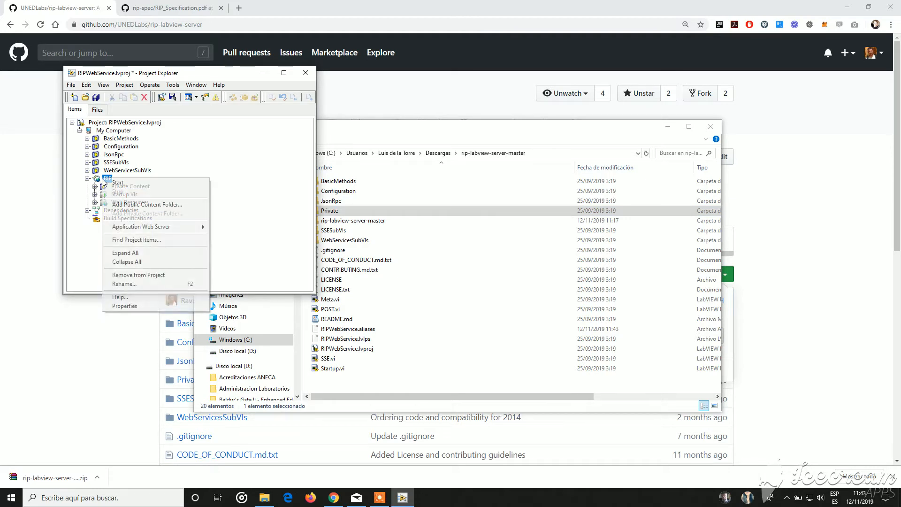
mouse_move(132, 231)
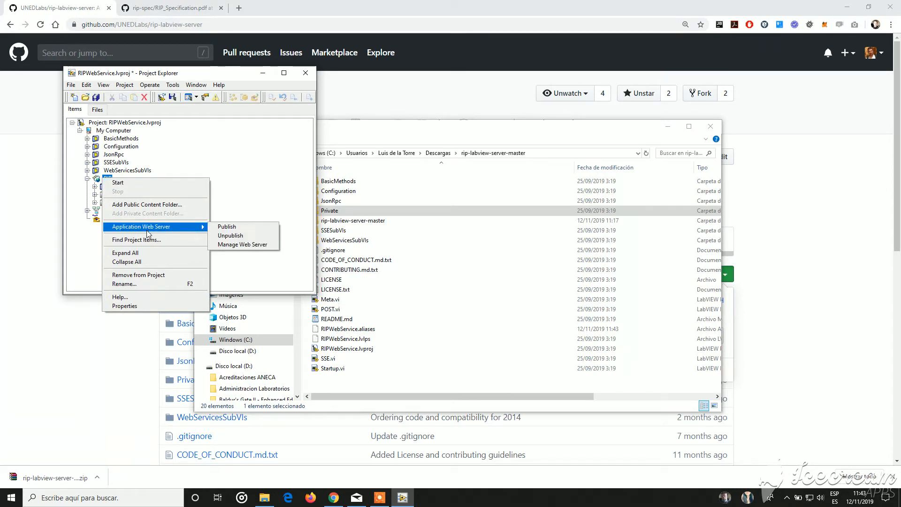
left_click(228, 231)
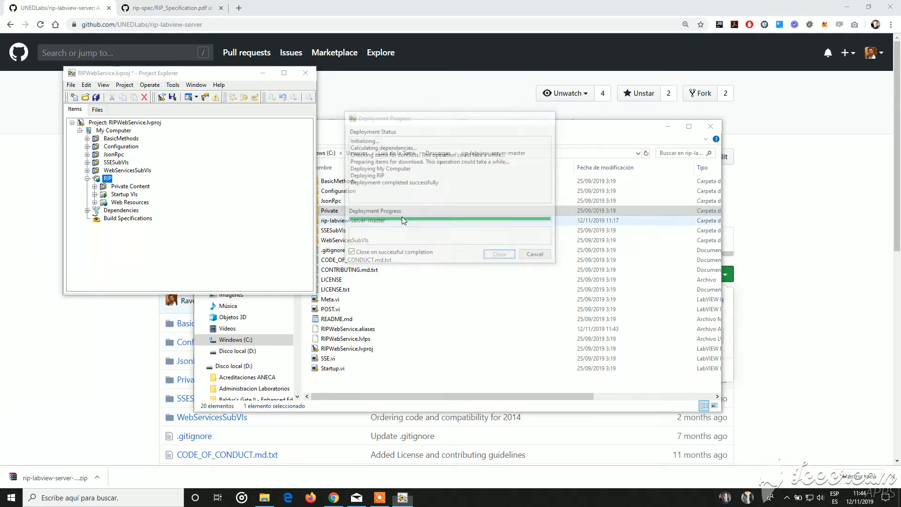
left_click(259, 74)
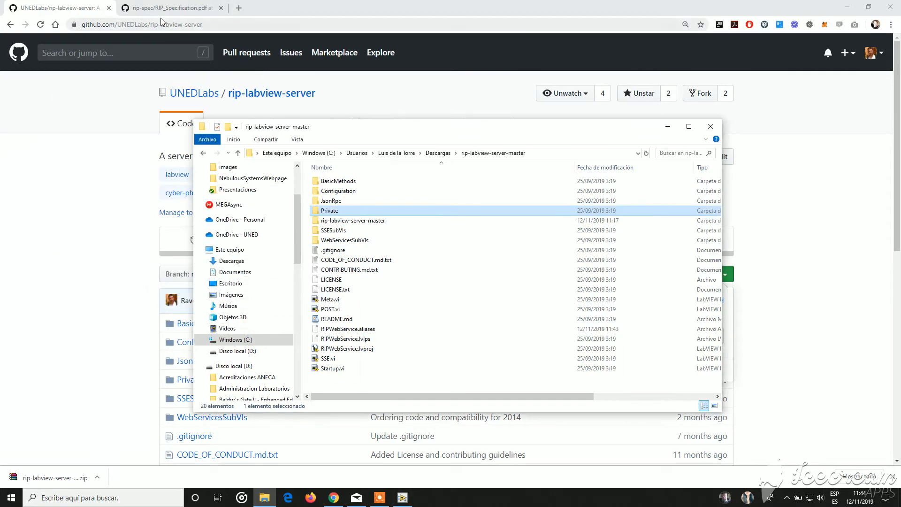
- Load localhost:8080/RIP in the browser tab that holds the RIP specification
left_click(154, 12)
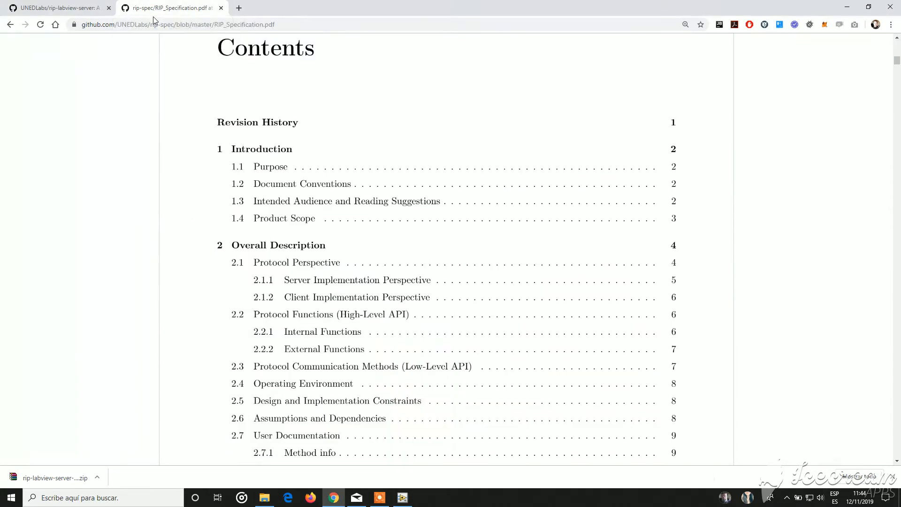
left_click(157, 26)
type("local")
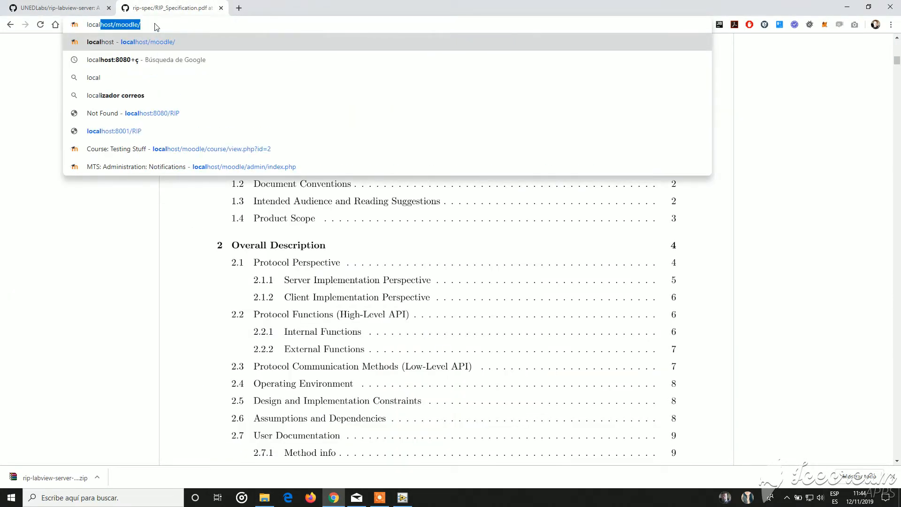
type("host:8080")
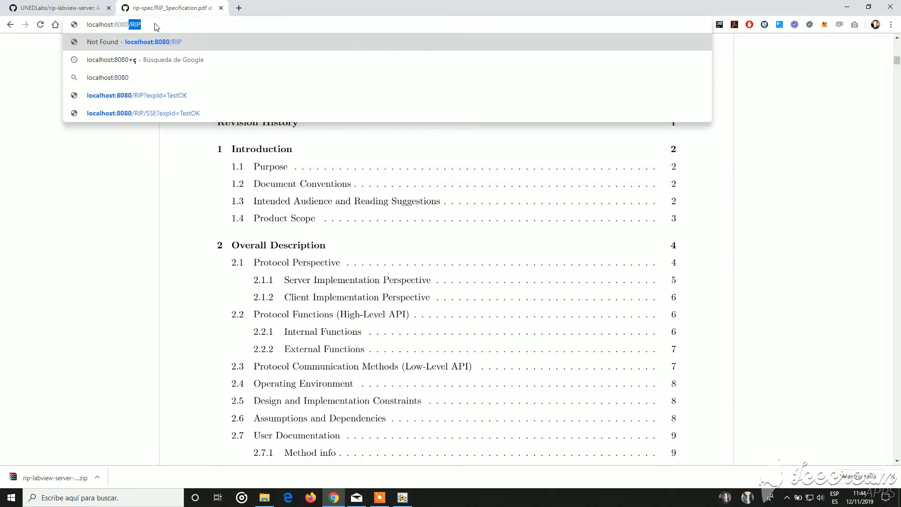
type("/RIP")
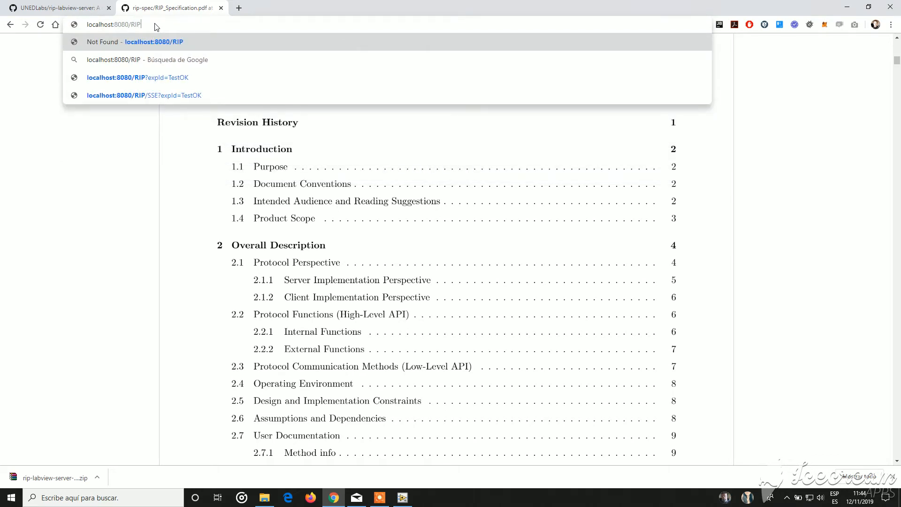
key("Return")
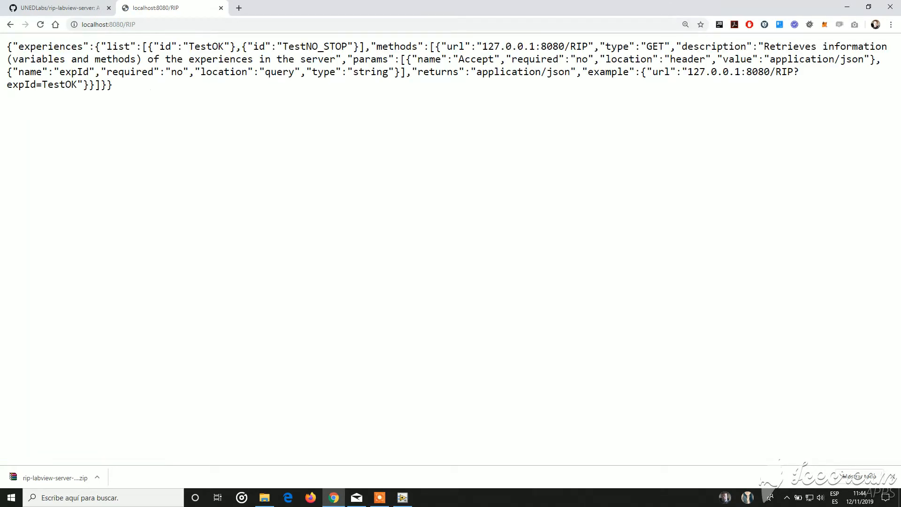
- Examine the server's full JSON response, highlighting the TestNO_STOP entry in its experiences list
left_click_drag(6, 43, 127, 100)
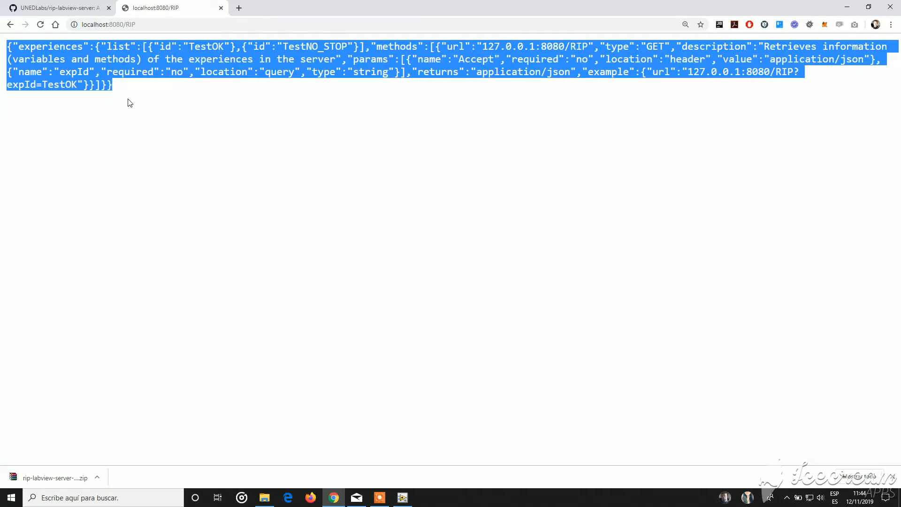
left_click(128, 102)
left_click_drag(107, 47, 365, 47)
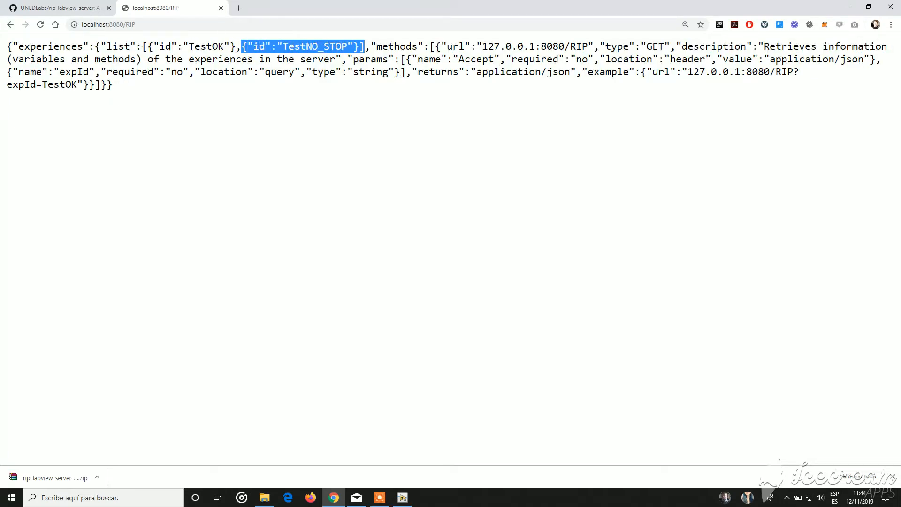
- Locate JiLTestOK.vi in the Private folder in File Explorer, and minimize the window to return to the browser
left_click(264, 497)
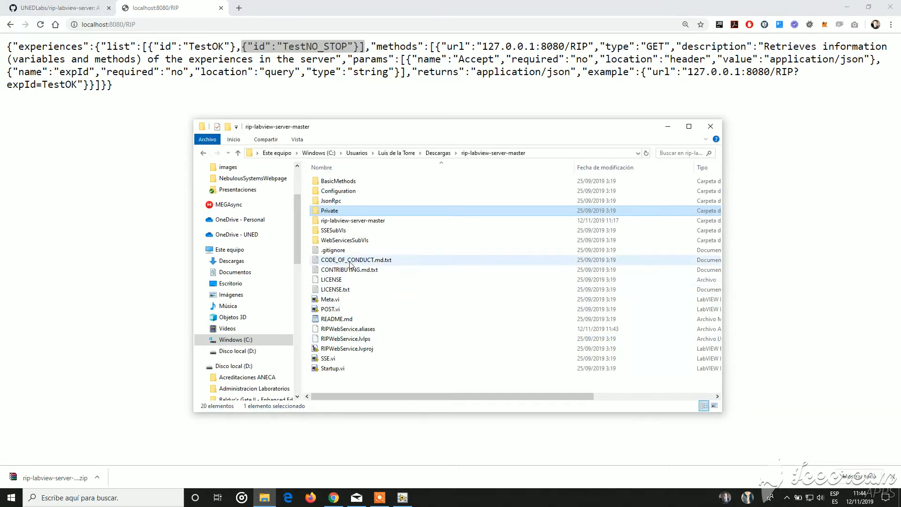
double_click(334, 212)
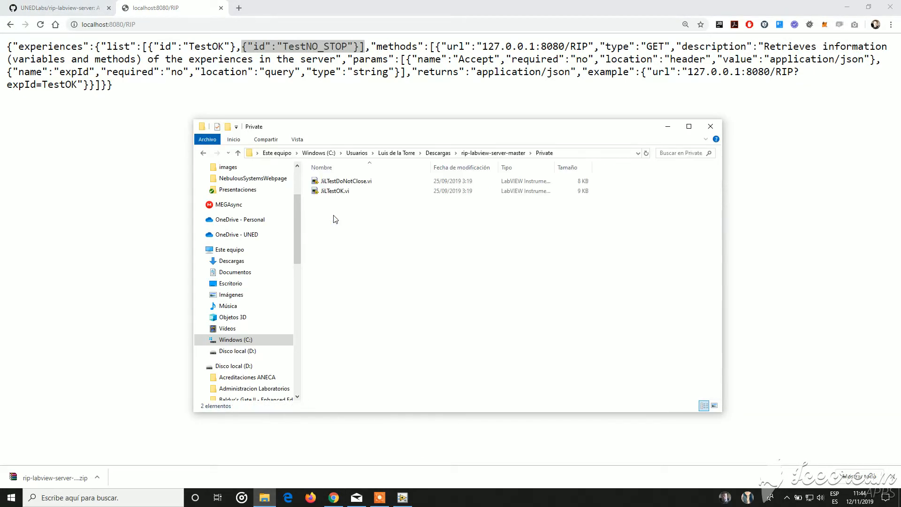
left_click(337, 191)
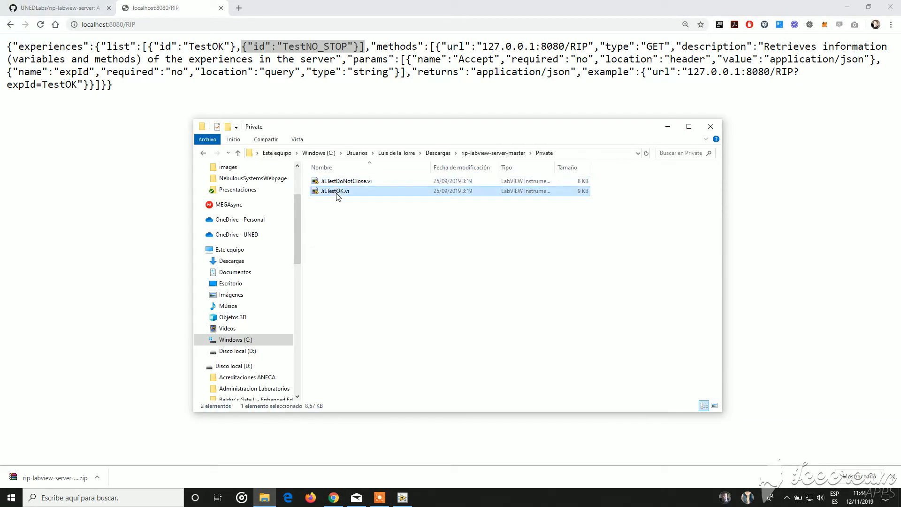
left_click(667, 126)
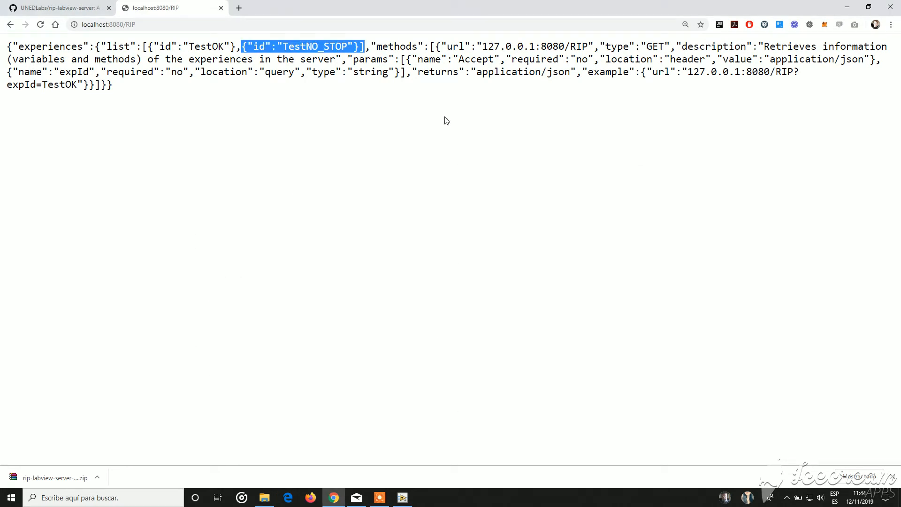
- Copy the example URL from the methods information and load 127.0.0.1:8080/RIP?expId=TestOK in the same tab
left_click(375, 60)
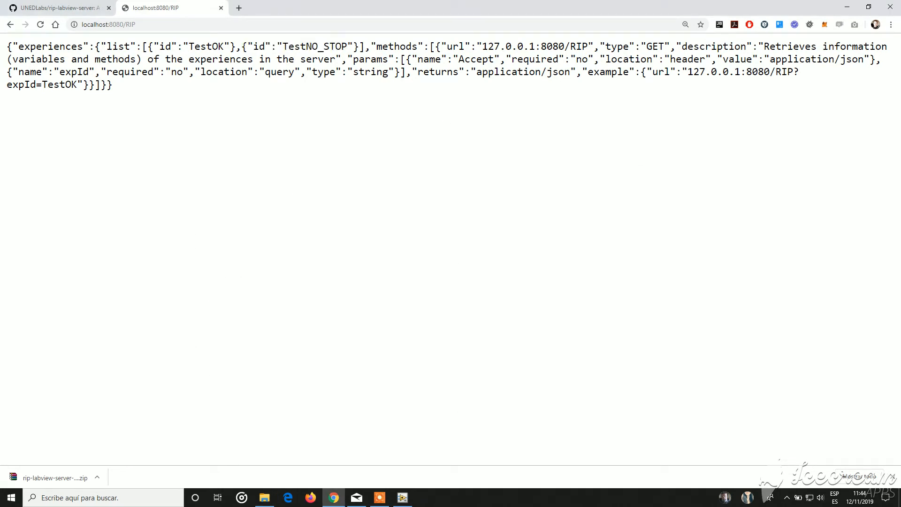
left_click_drag(482, 46, 599, 46)
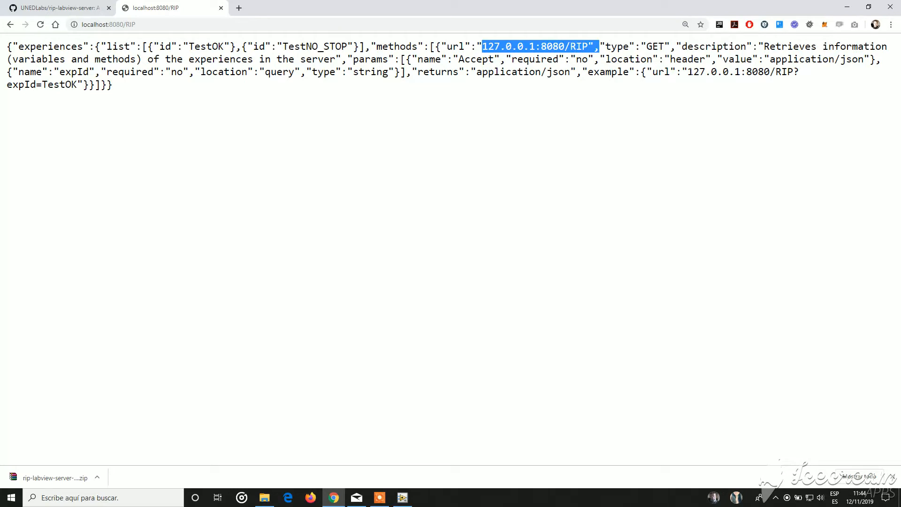
left_click_drag(687, 72, 76, 85)
key("ctrl+c")
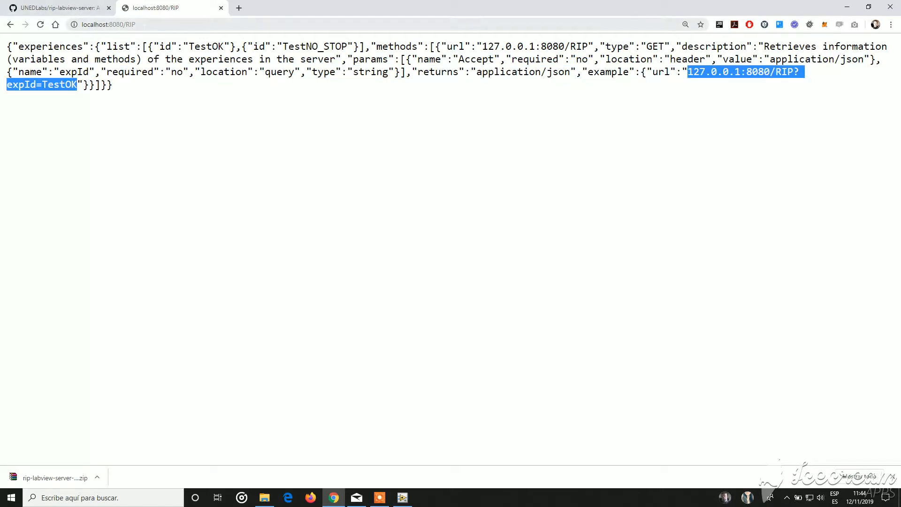
left_click(92, 24)
key("ctrl+v")
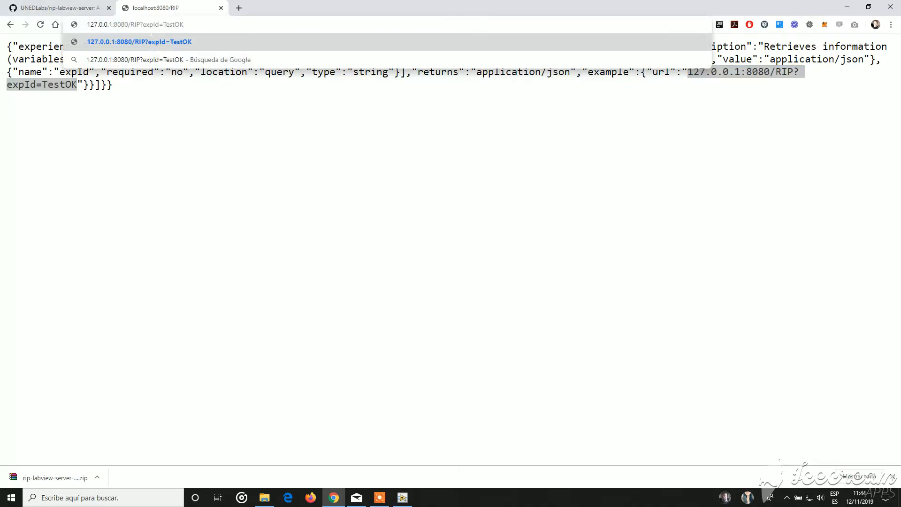
key("Return")
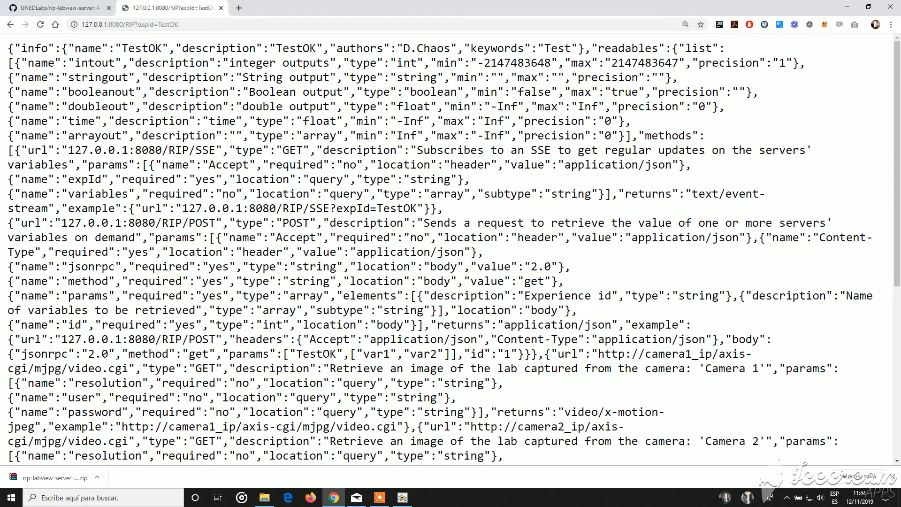
- Copy the entire TestOK JSON response and paste it into json.parser.online.fr in a new tab
double_click(142, 49)
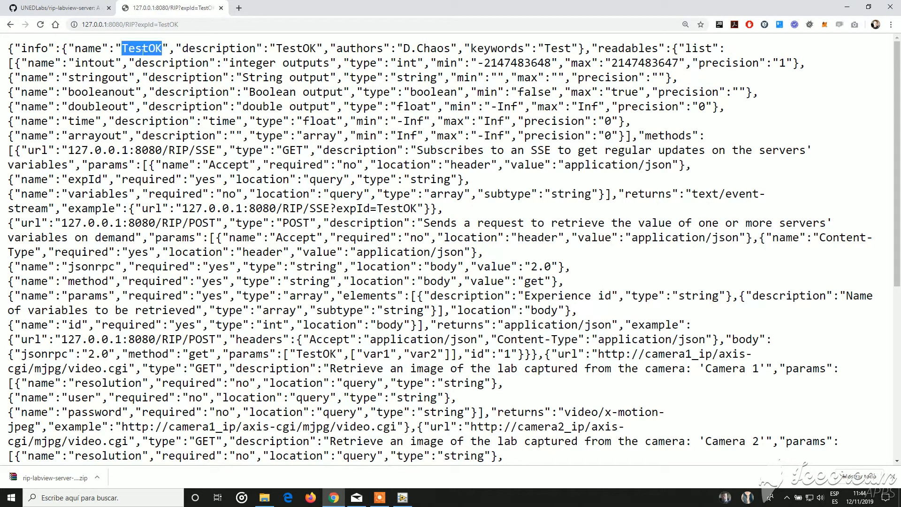
left_click(142, 48)
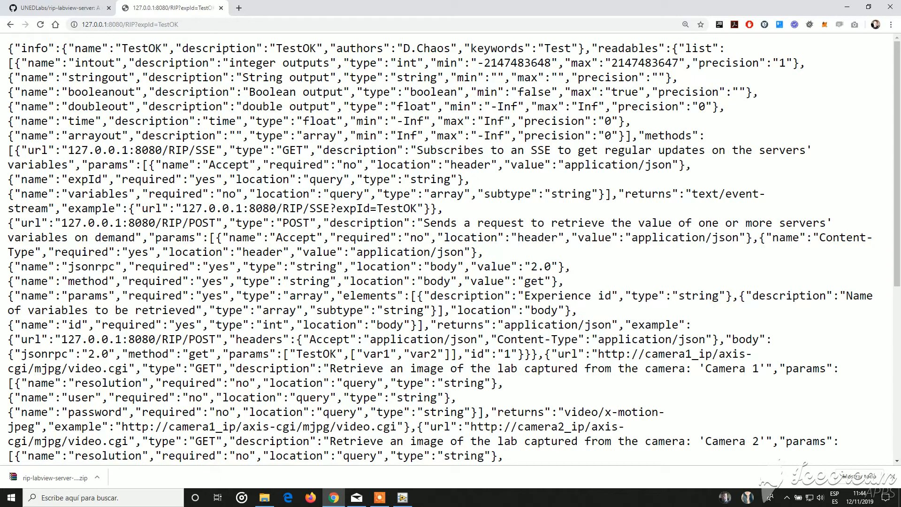
left_click_drag(8, 51, 740, 450)
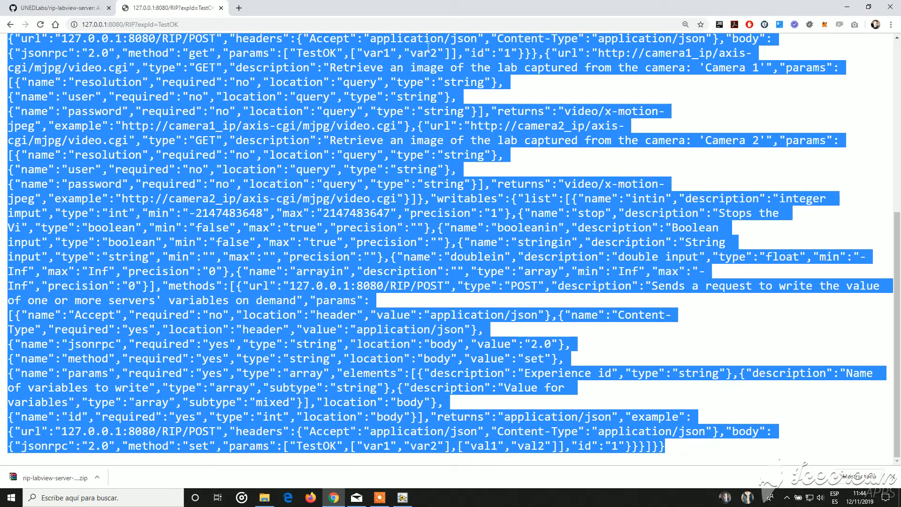
left_click(237, 8)
type("json")
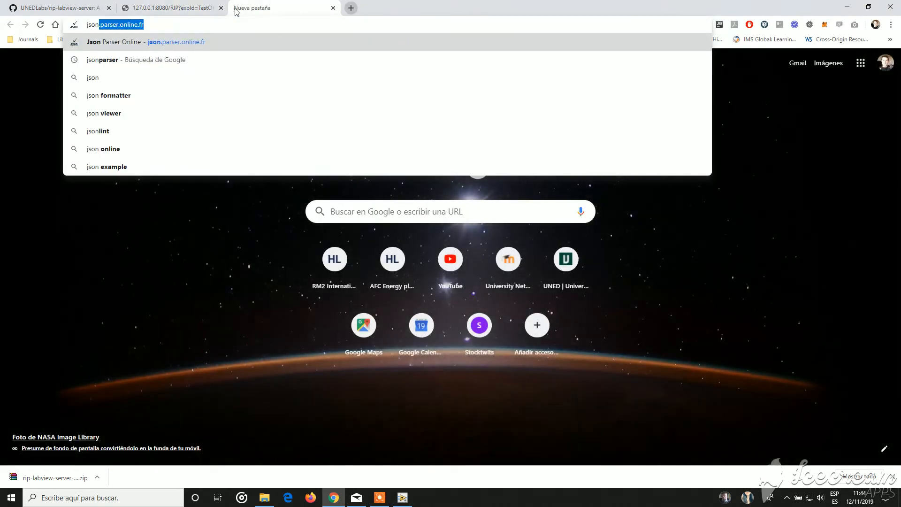
key("Return")
key("ctrl+v")
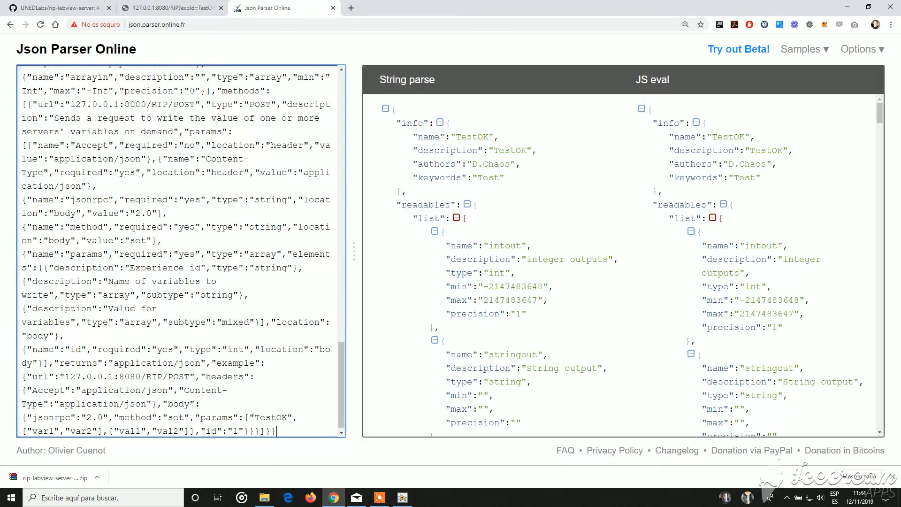
- Collapse the info, readables and writables sections in the String parse tree
left_click(439, 122)
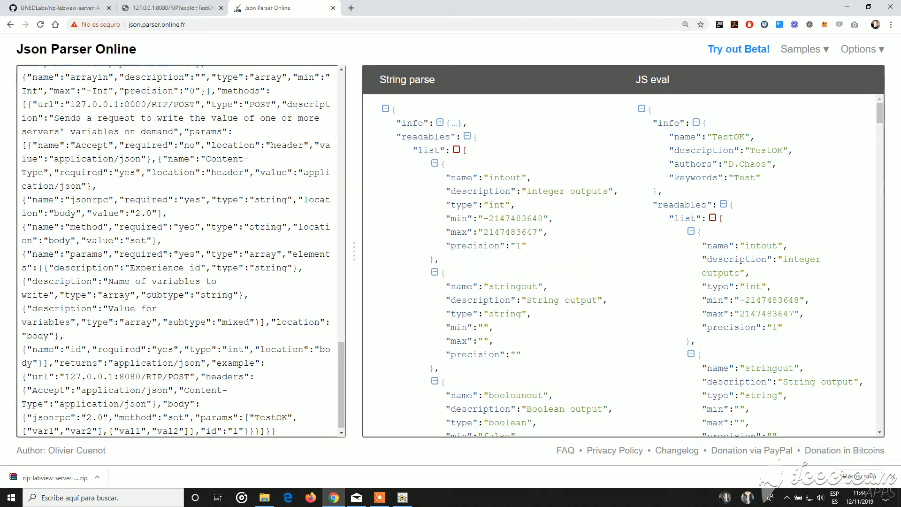
left_click(467, 137)
left_click(467, 150)
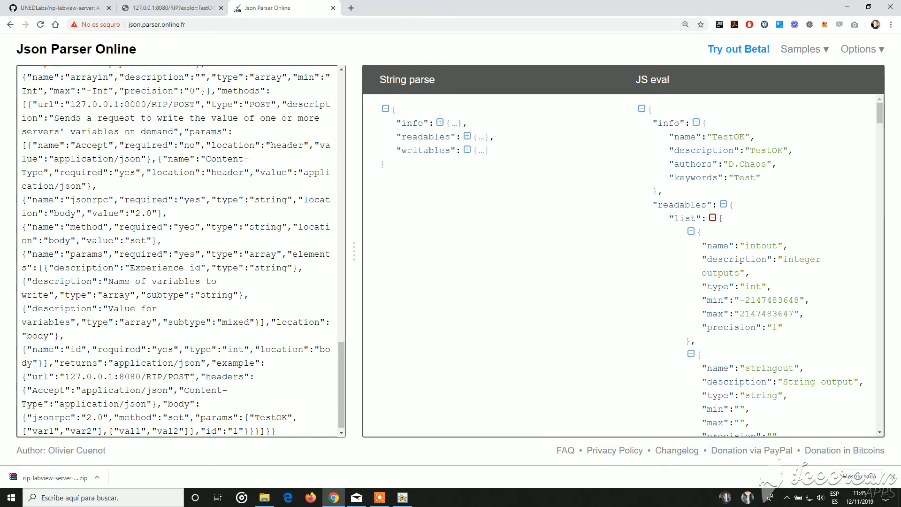
- Expand the info section in the String parse tree and examine its name, description, authors and keywords entries
left_click(439, 123)
double_click(428, 137)
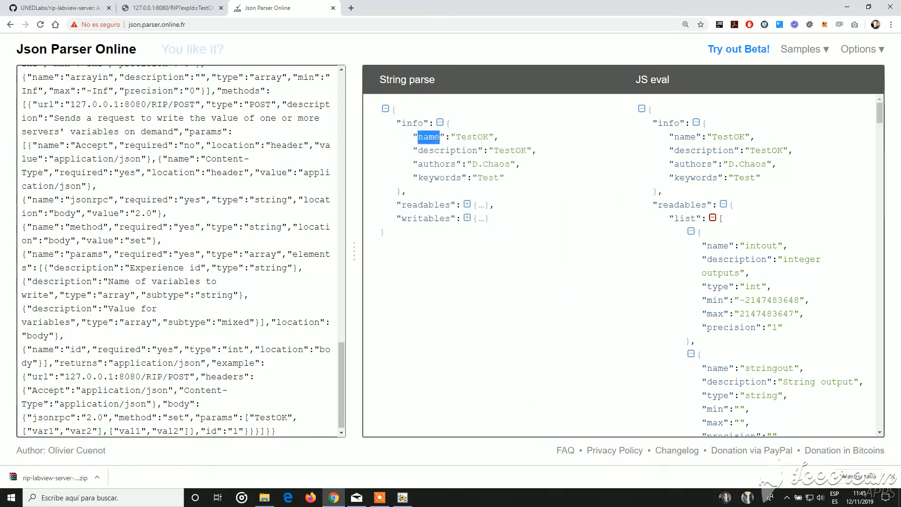
double_click(469, 137)
double_click(447, 150)
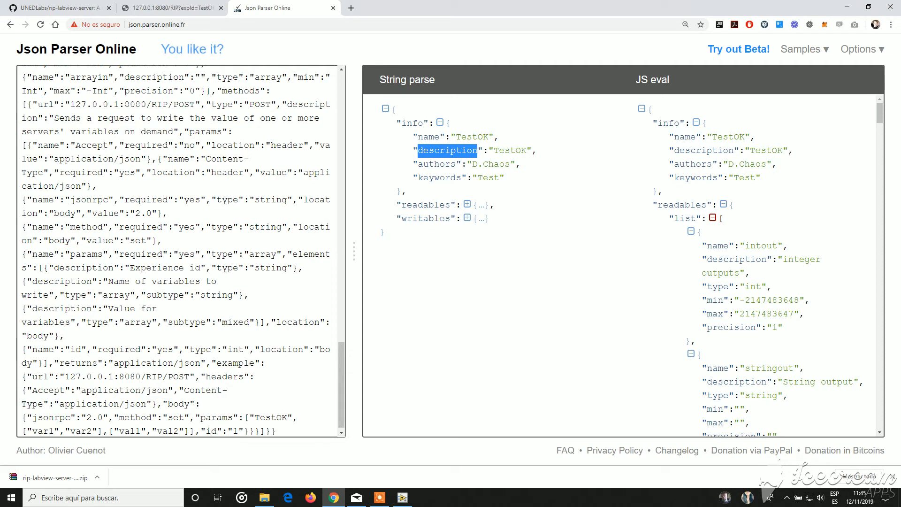
double_click(511, 150)
double_click(437, 164)
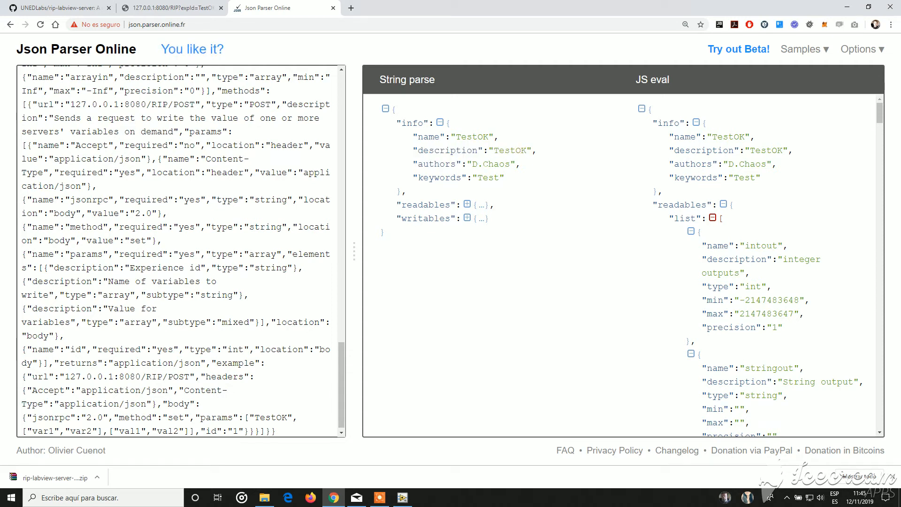
double_click(497, 164)
double_click(439, 177)
double_click(488, 178)
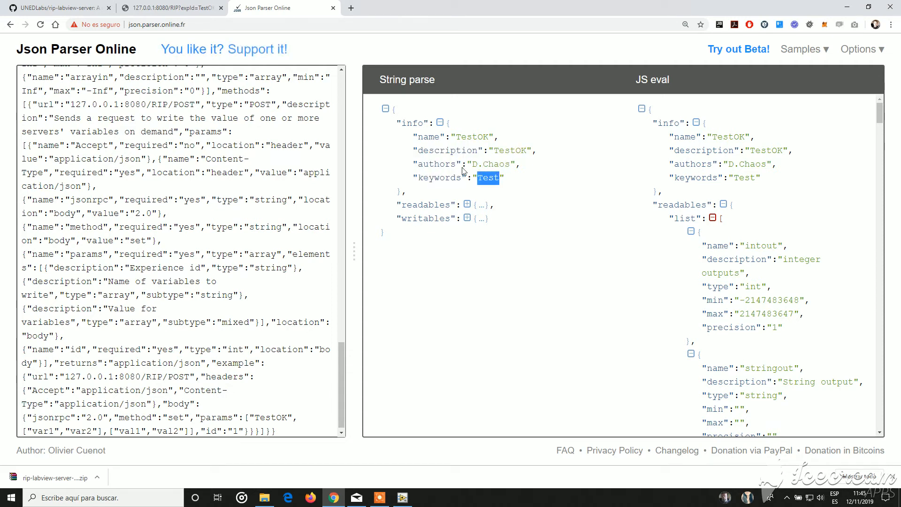
- Collapse the info section, expand readables, and fold its list and methods arrays in the String parse tree
left_click(440, 122)
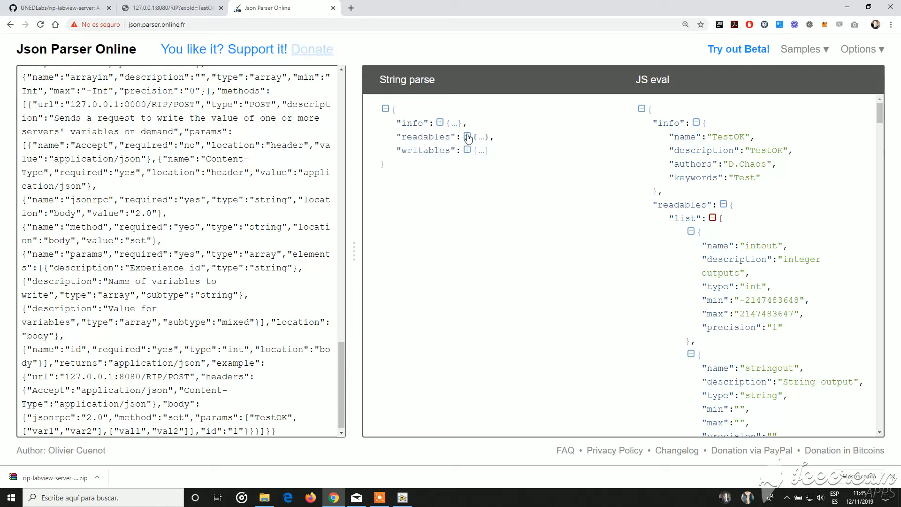
left_click(468, 137)
left_click(456, 150)
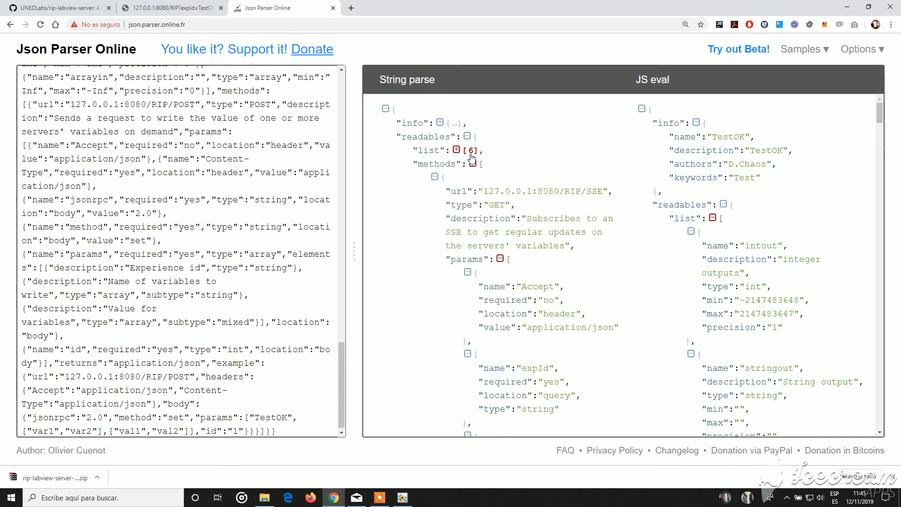
left_click(472, 163)
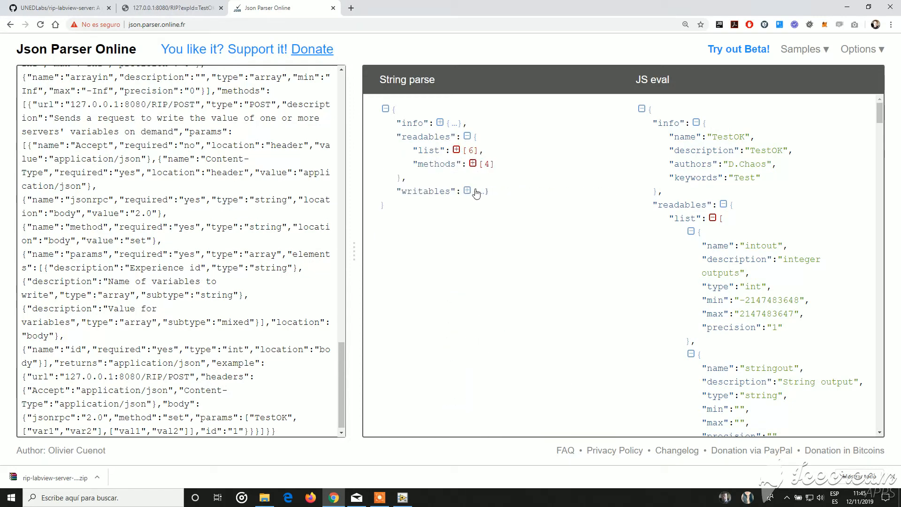
- Expand the writables section in the String parse tree and fold its list and methods arrays
left_click(467, 191)
left_click(457, 205)
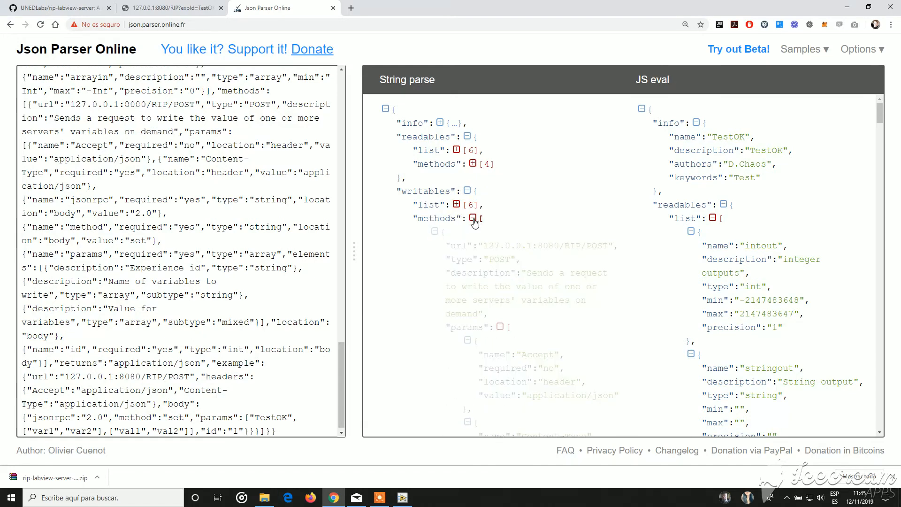
left_click(473, 218)
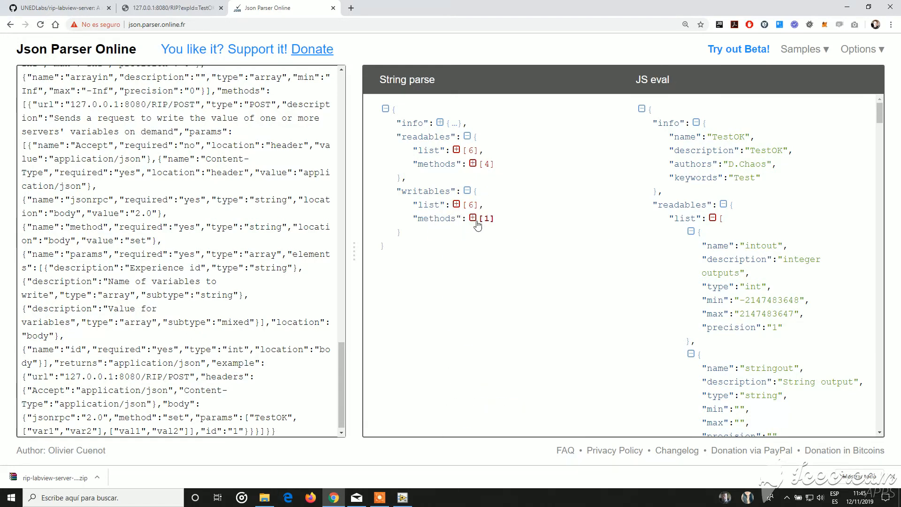
- Expand the readables list and examine the intout entry's name, description, type, min, max and precision fields
left_click(457, 150)
double_click(510, 179)
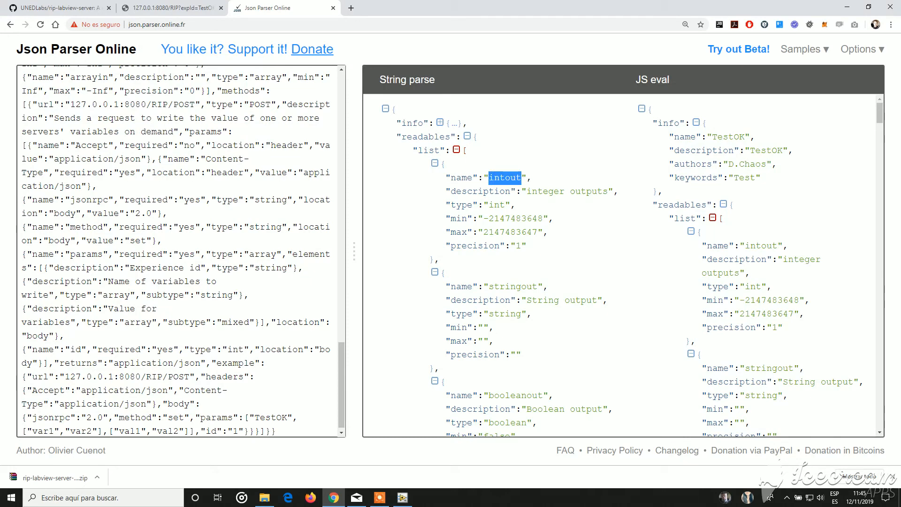
left_click_drag(462, 178, 532, 180)
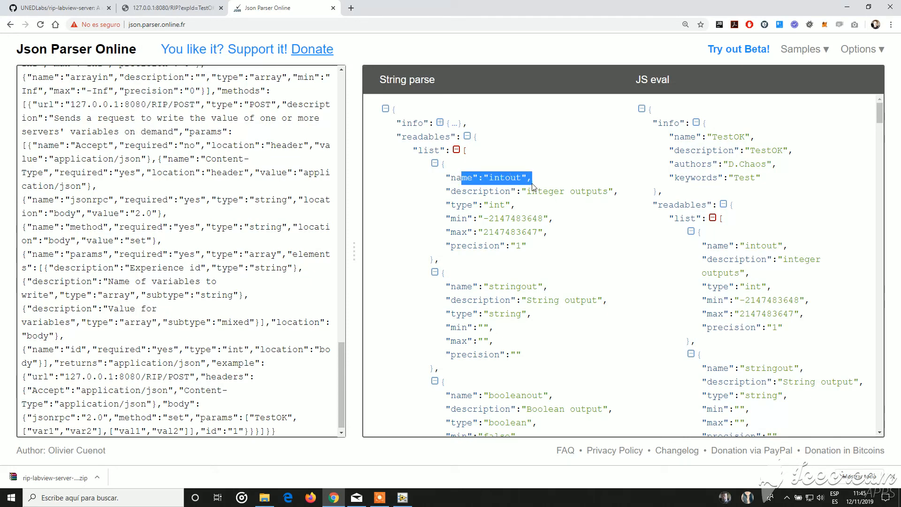
left_click(534, 181)
left_click_drag(456, 191, 603, 194)
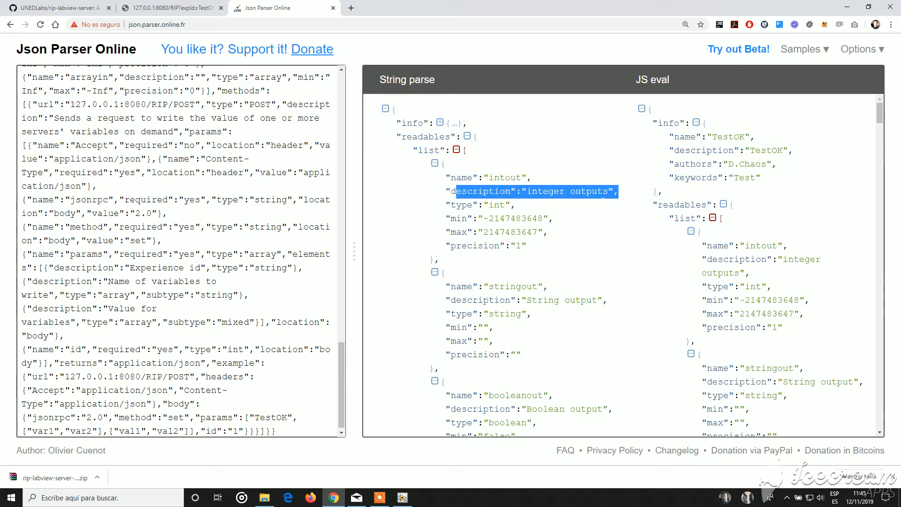
left_click_drag(446, 205, 534, 206)
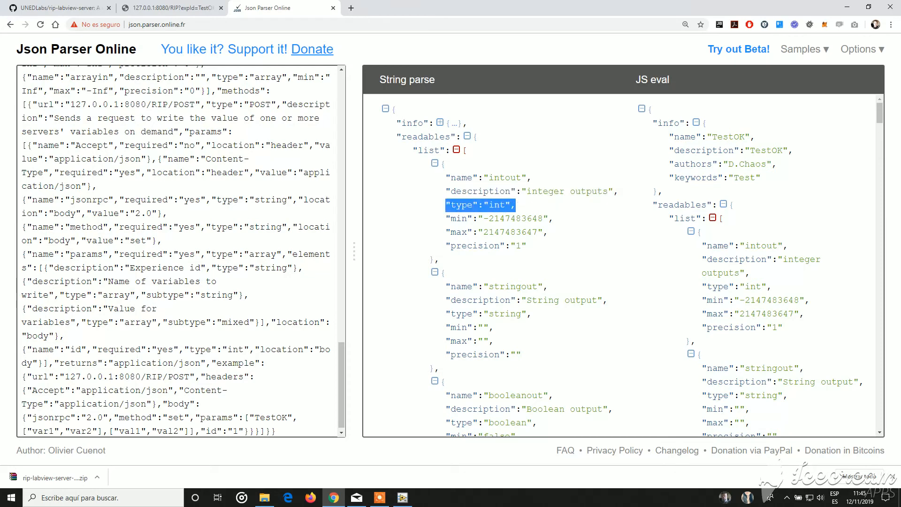
left_click_drag(446, 219, 578, 222)
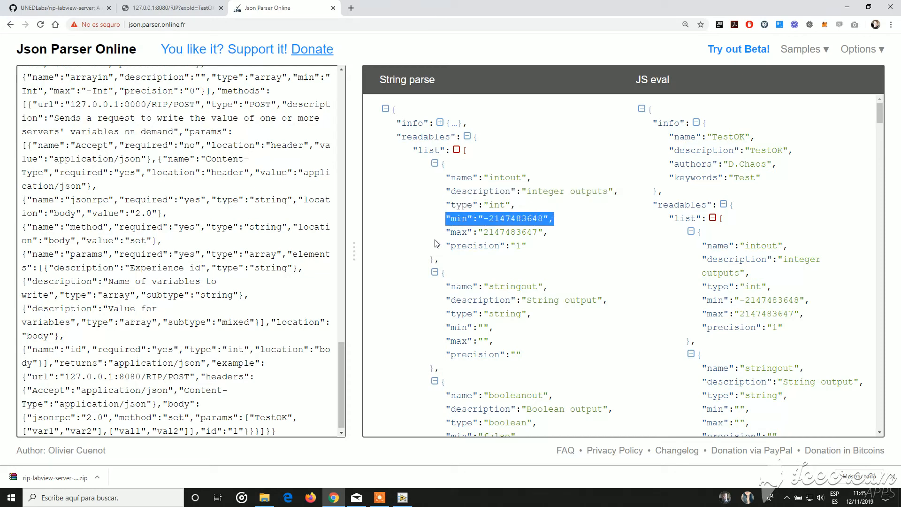
left_click_drag(445, 232, 549, 234)
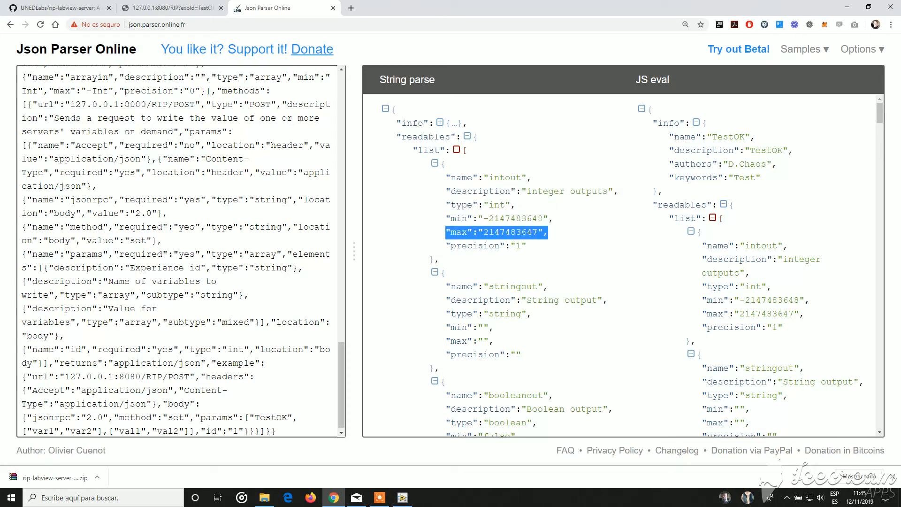
left_click_drag(446, 246, 541, 252)
scroll(541, 252, "down", 1)
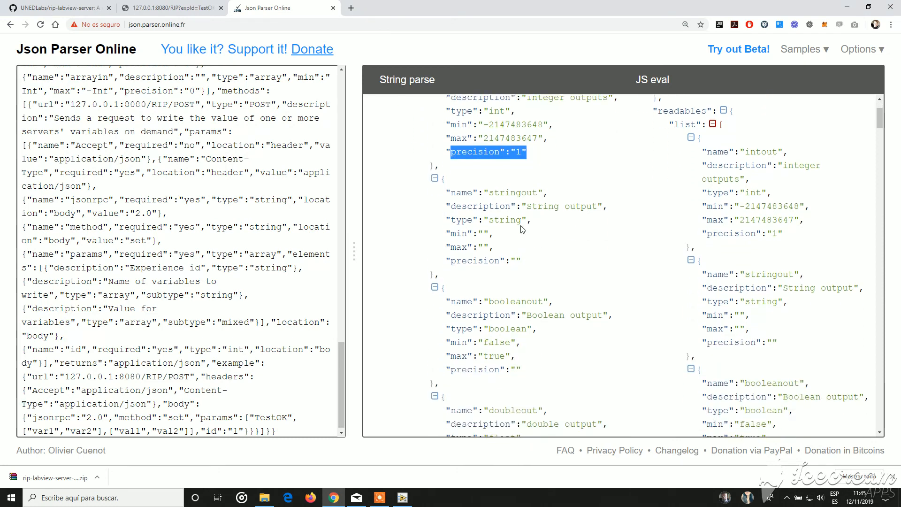
left_click(518, 227)
- Collapse every variable entry in the readables list, from intout through arrayout
scroll(519, 227, "up", 1)
left_click(435, 163)
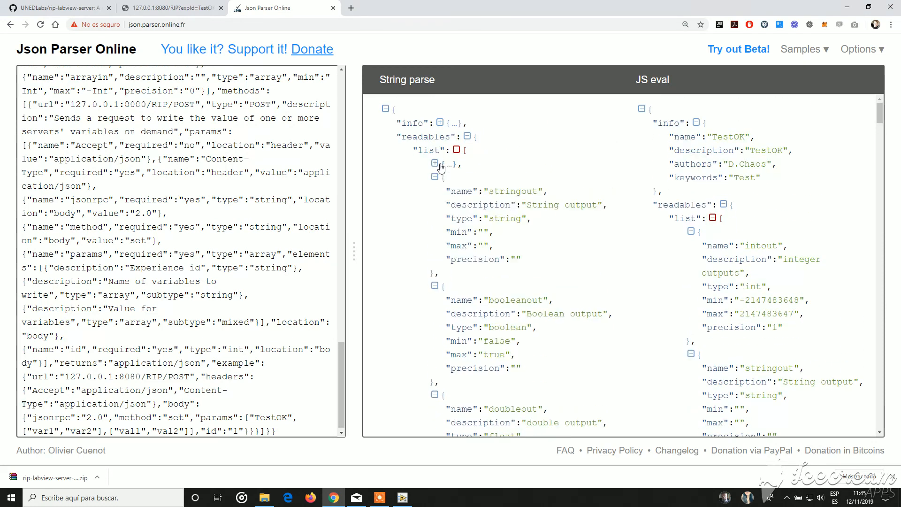
left_click(435, 177)
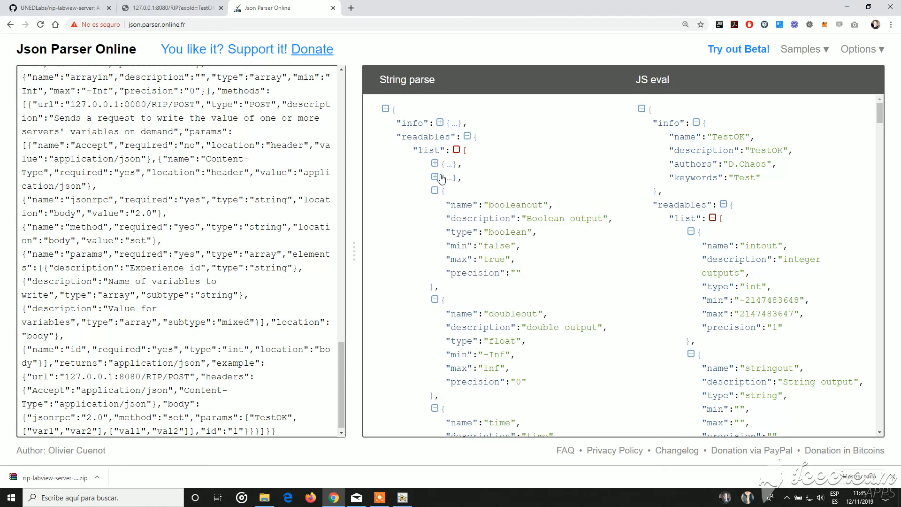
left_click(435, 190)
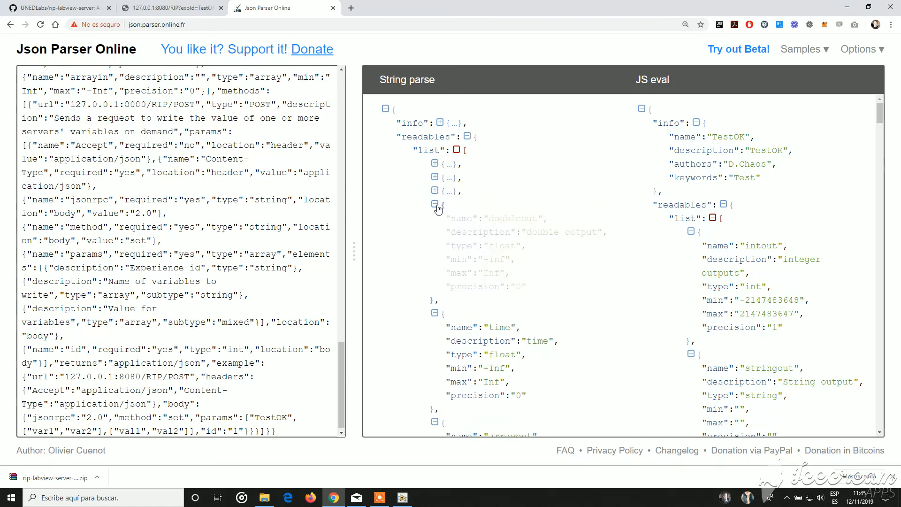
left_click(435, 204)
left_click(435, 218)
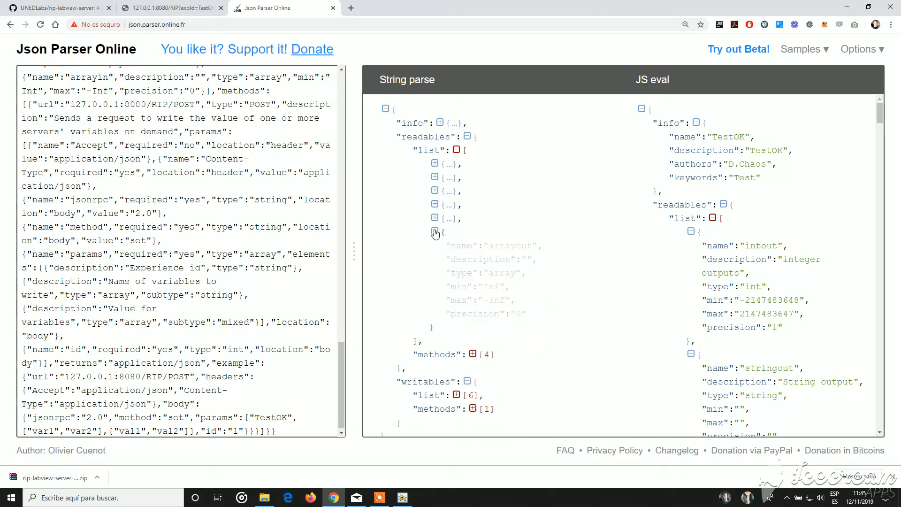
left_click(435, 231)
- Switch to the LabVIEW project, open JiLTestOK.vi from RIP's Private Content, and examine its front panel controls and indicators
left_click(402, 498)
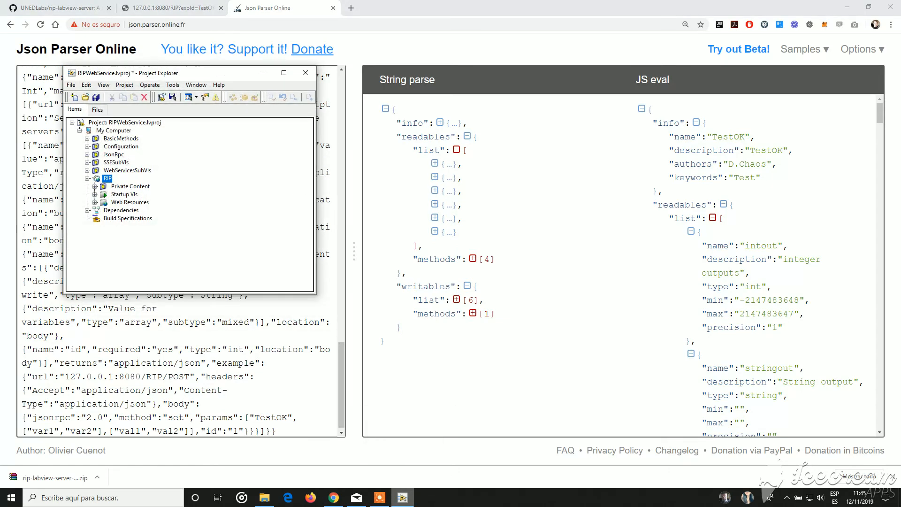
left_click(98, 187)
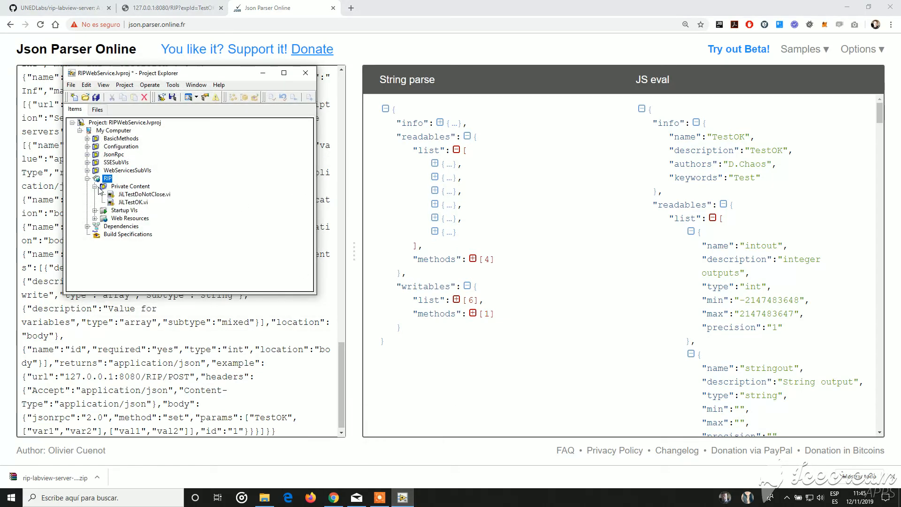
double_click(143, 202)
left_click(232, 167)
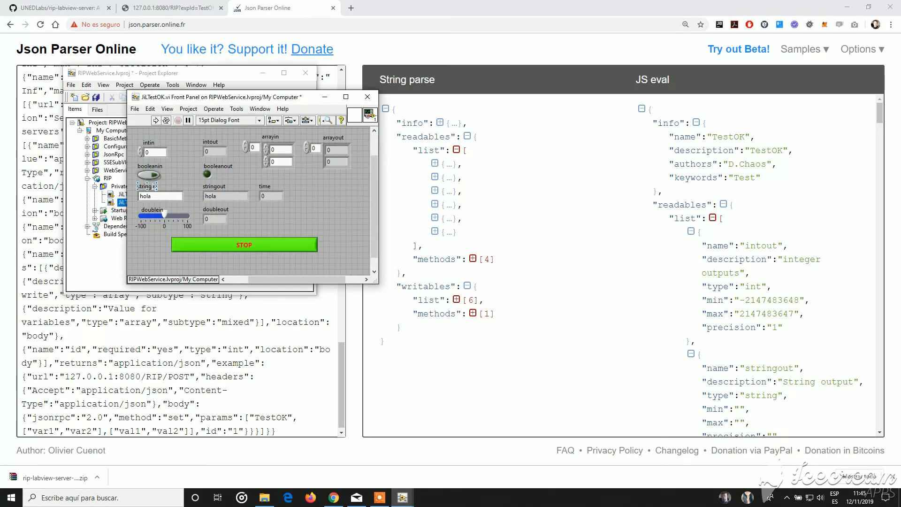
left_click(152, 210)
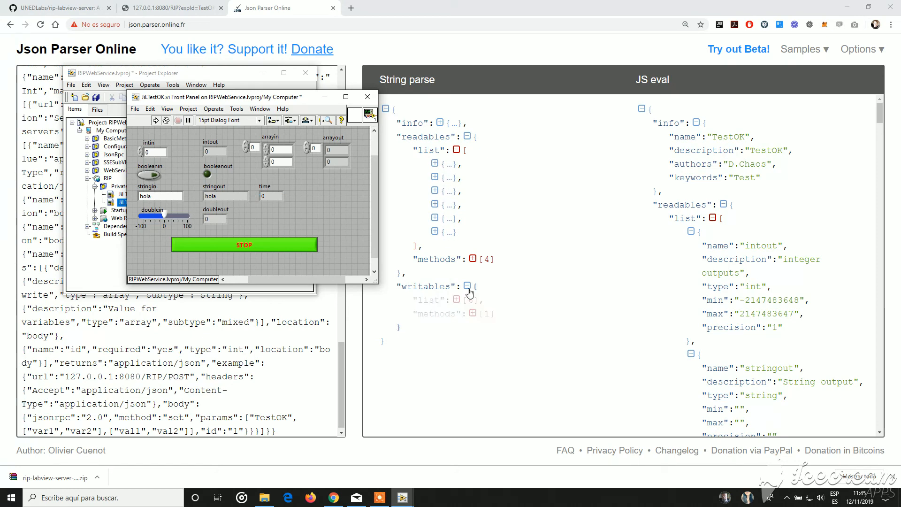
- Return to the JSON parser in the browser, expand the writables list and examine its entries from intin through arrayin
left_click(457, 300)
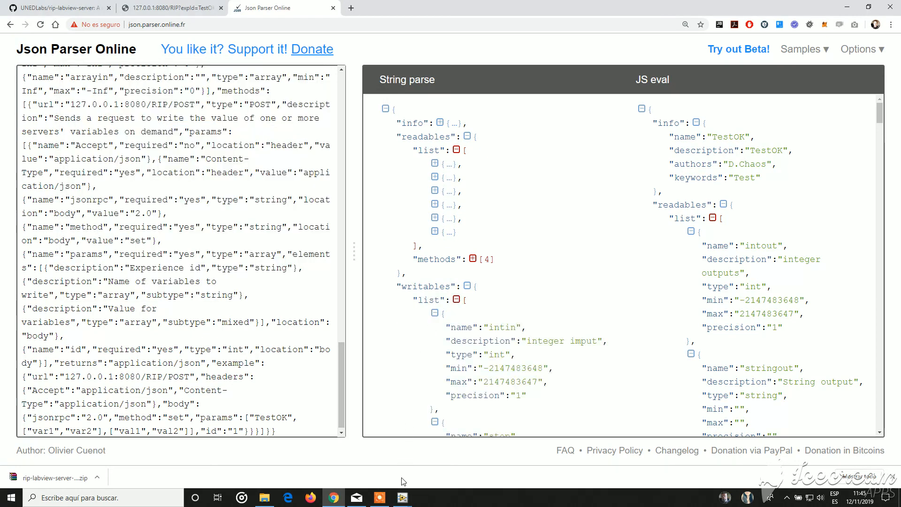
scroll(619, 265, "down", 2)
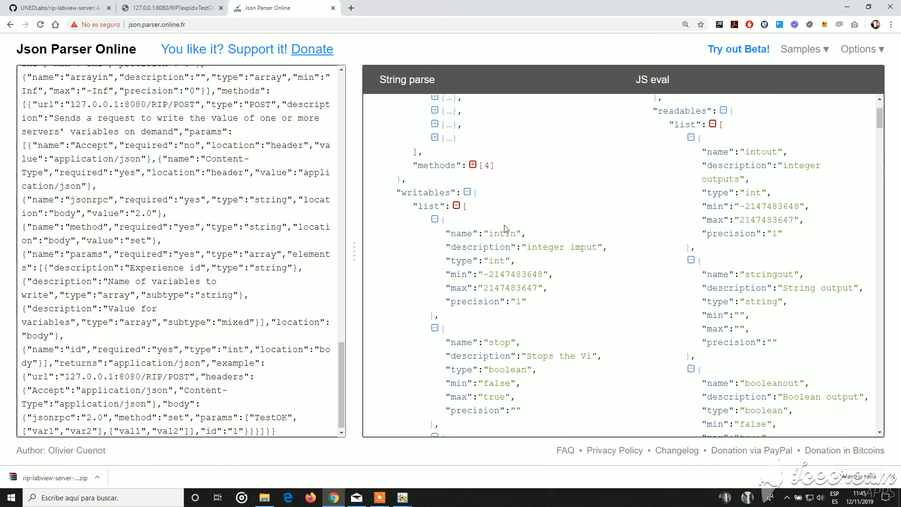
scroll(498, 273, "down", 2)
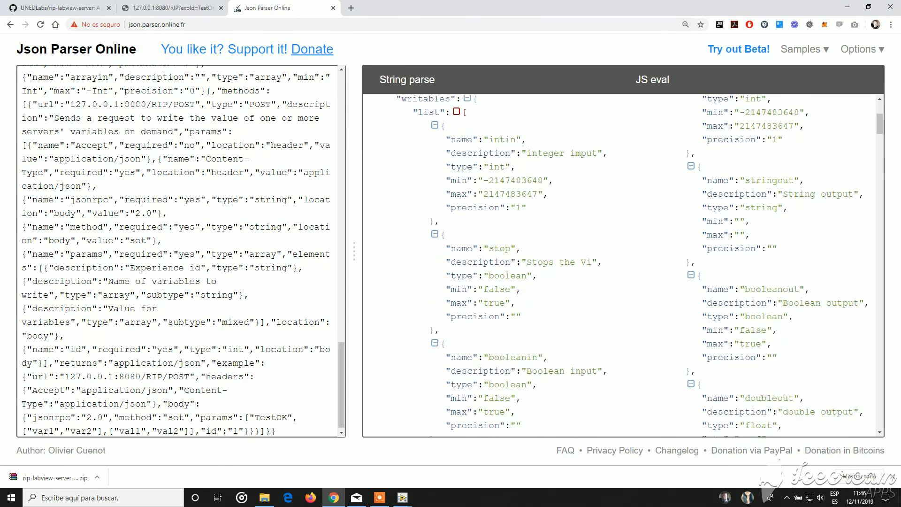
scroll(510, 354, "down", 3)
scroll(519, 319, "down", 3)
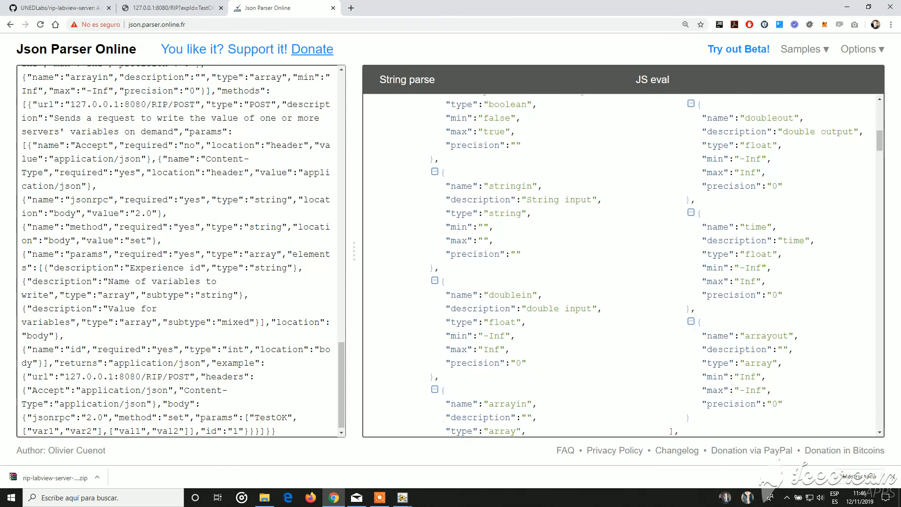
scroll(518, 400, "down", 4)
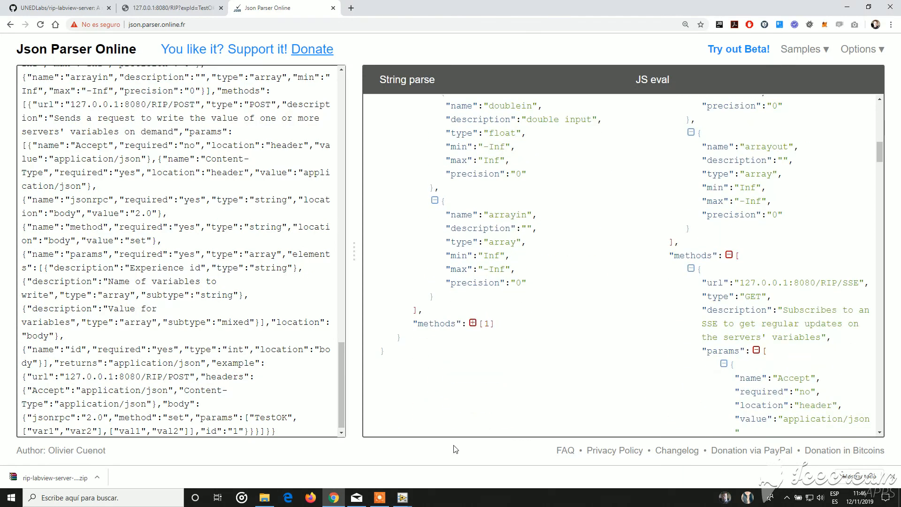
- Bring the JiLTestOK.vi front panel back over the browser and compare its controls with the writables list
left_click(415, 501)
left_click(421, 454)
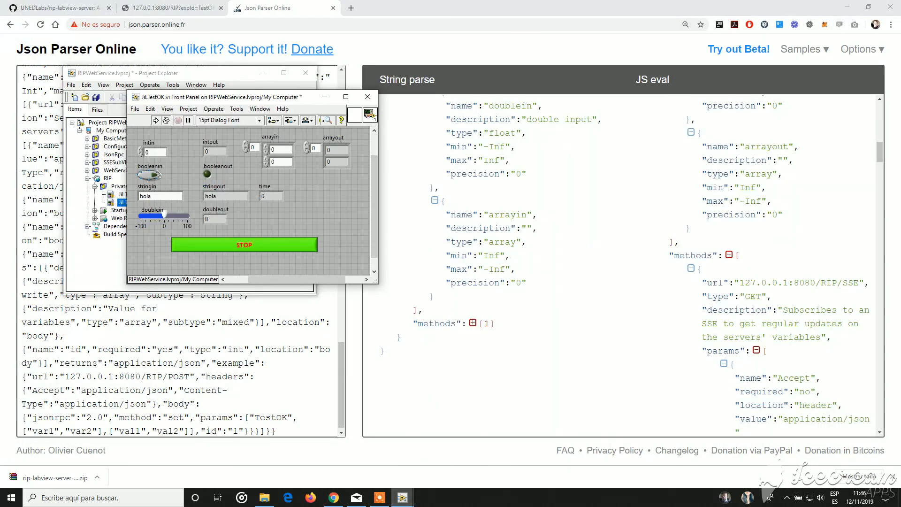
scroll(492, 201, "up", 10)
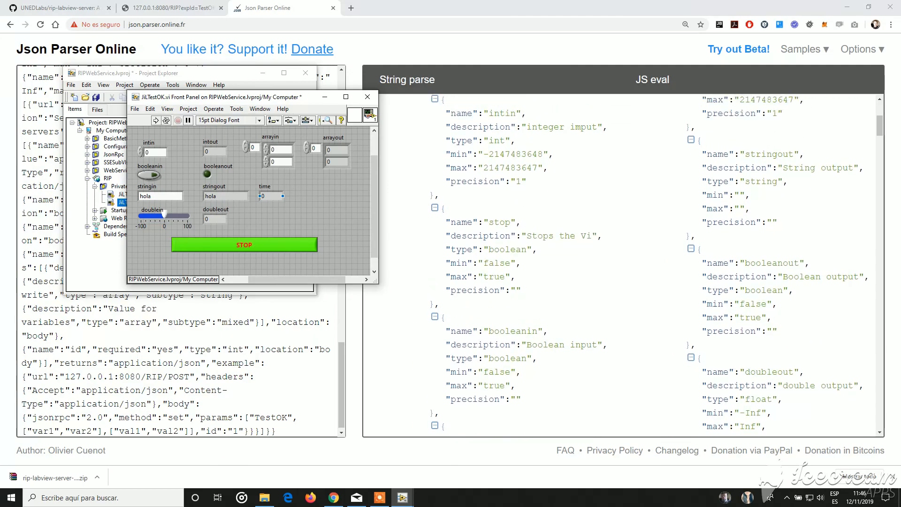